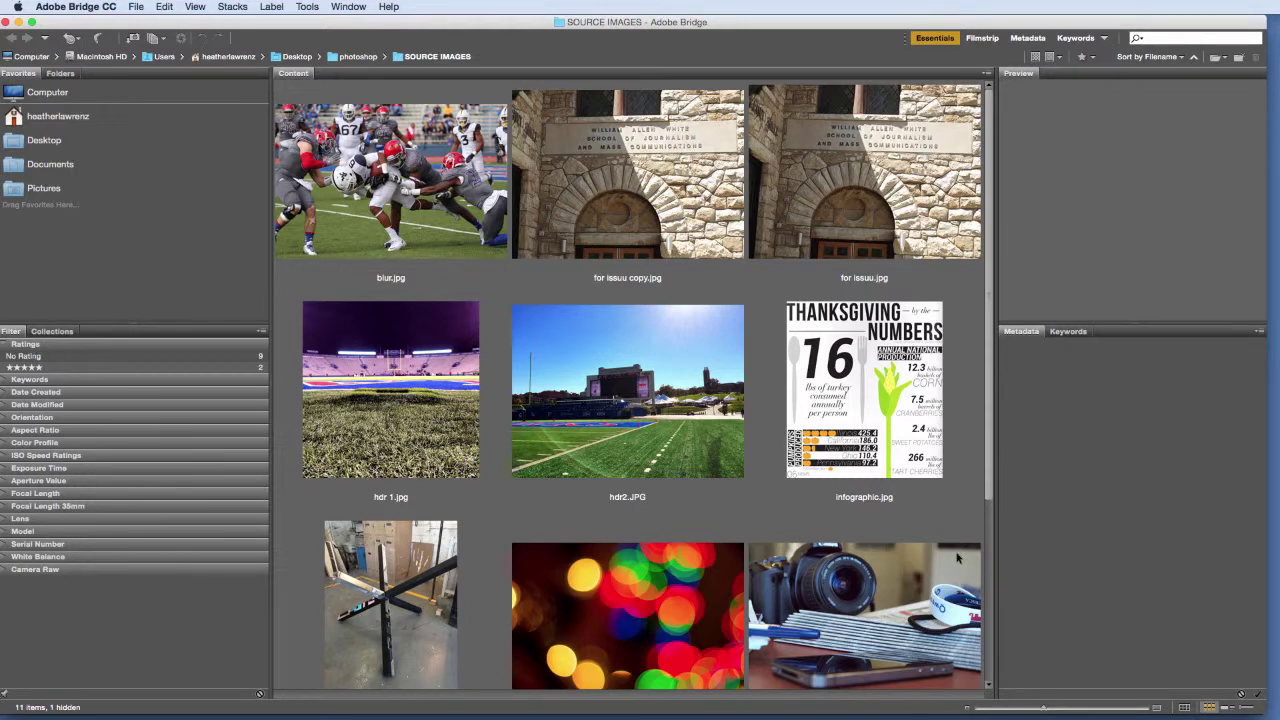
- Load News and Info Slide.jpg and for issuu copy.jpg together as layers of one Photoshop document
{"action": "left_click", "coordinate": [903, 586]}
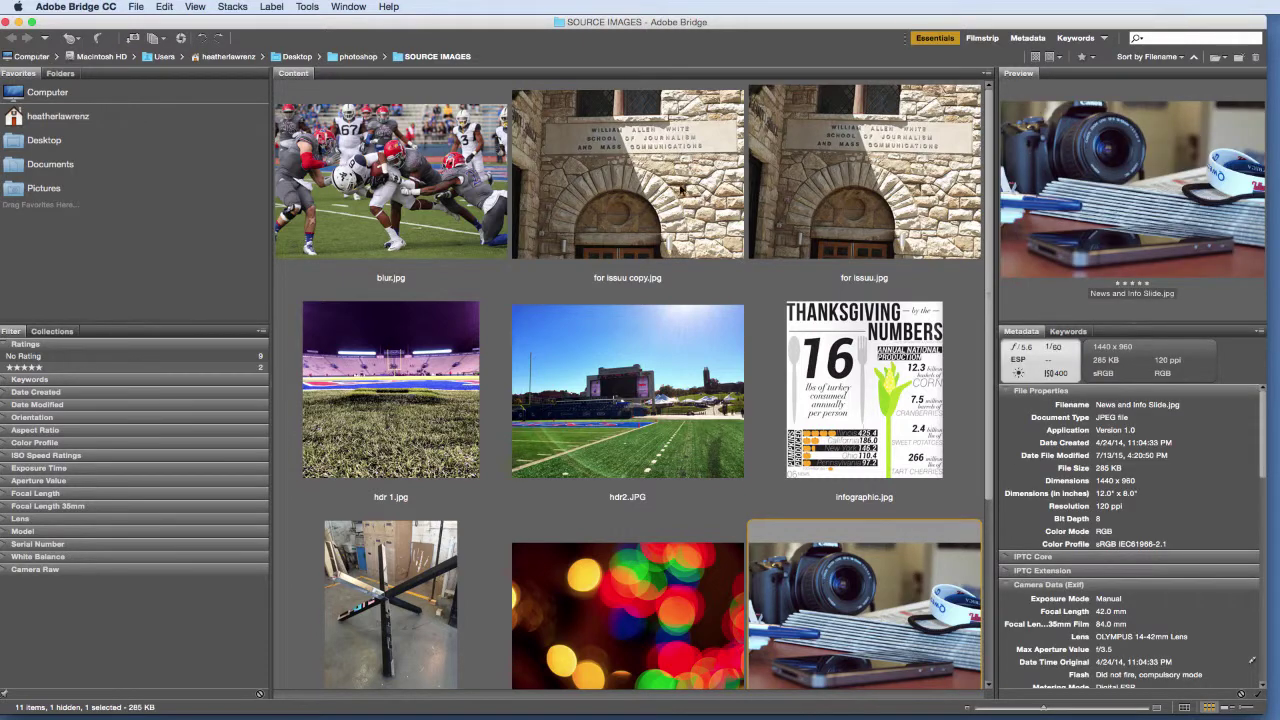
{"action": "left_click", "coordinate": [680, 188], "text": "super"}
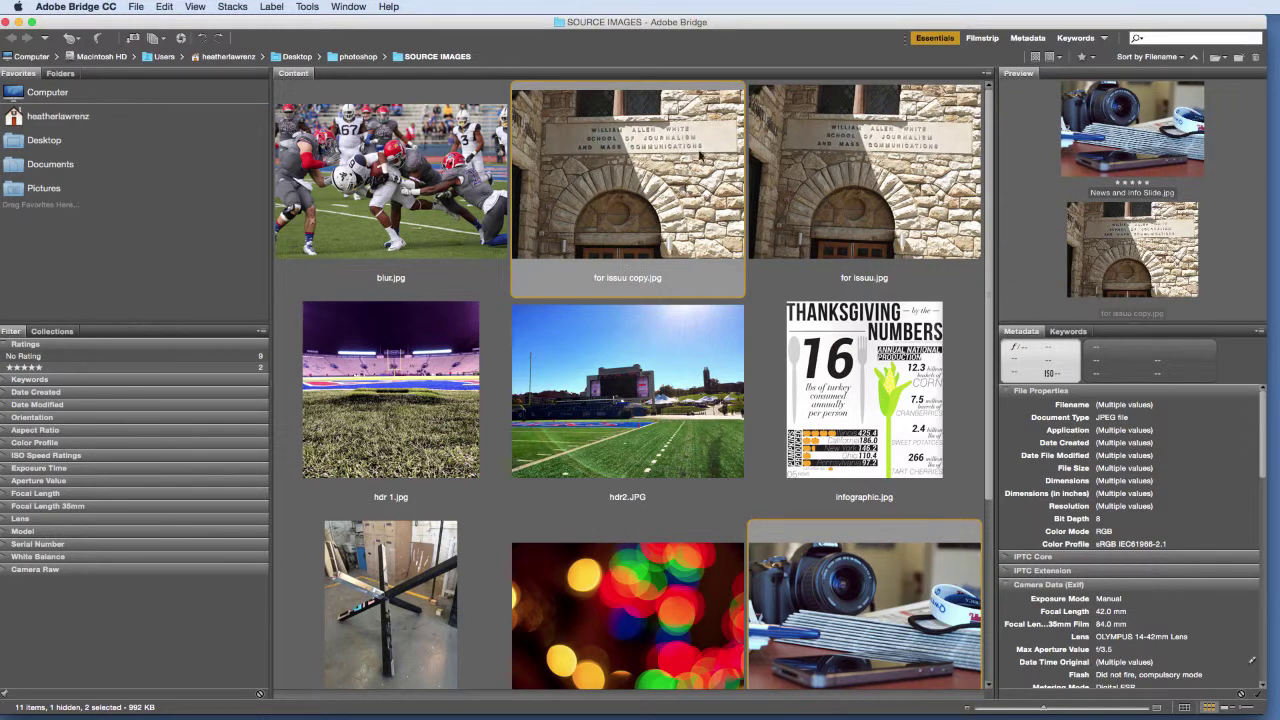
{"action": "left_click", "coordinate": [310, 7]}
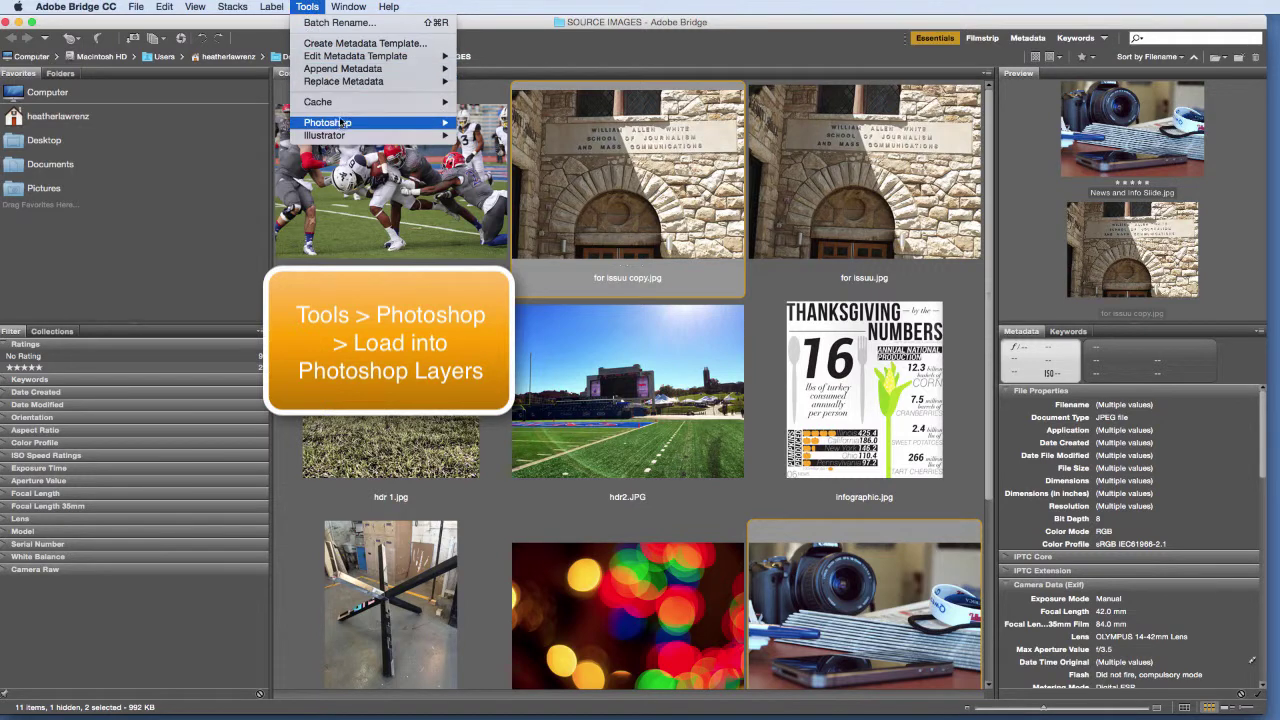
{"action": "mouse_move", "coordinate": [327, 122]}
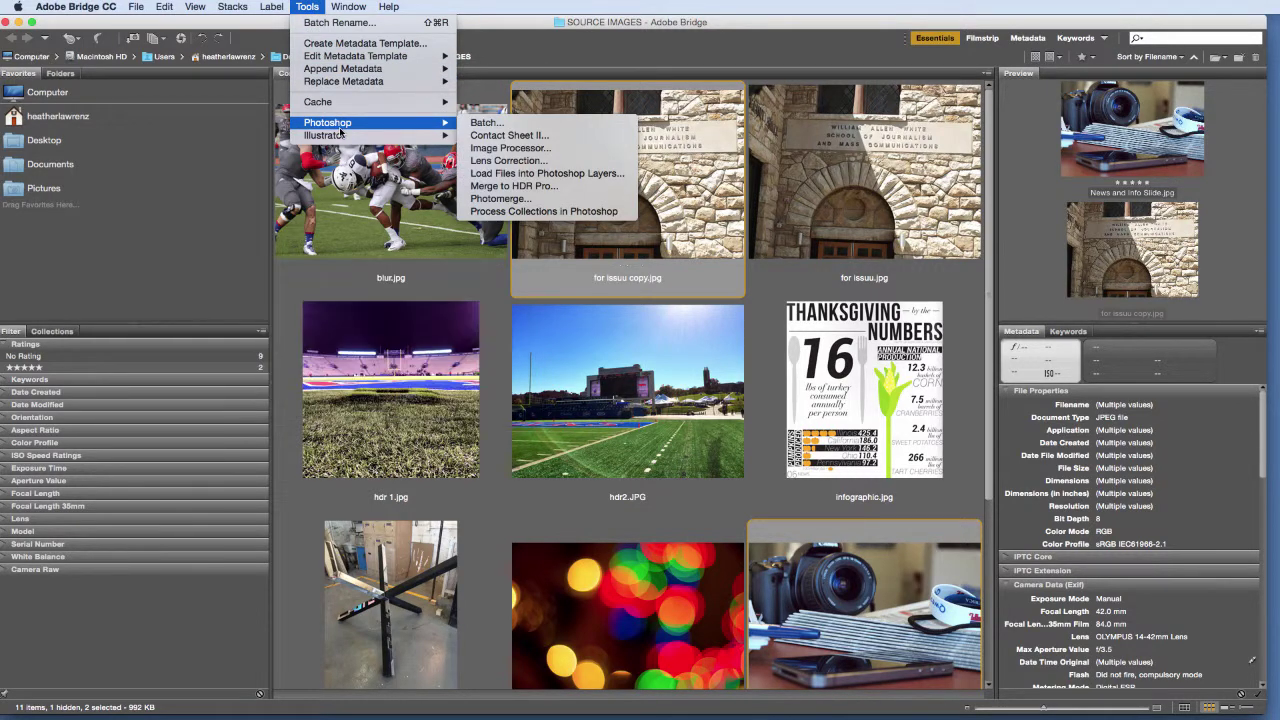
{"action": "left_click", "coordinate": [525, 174]}
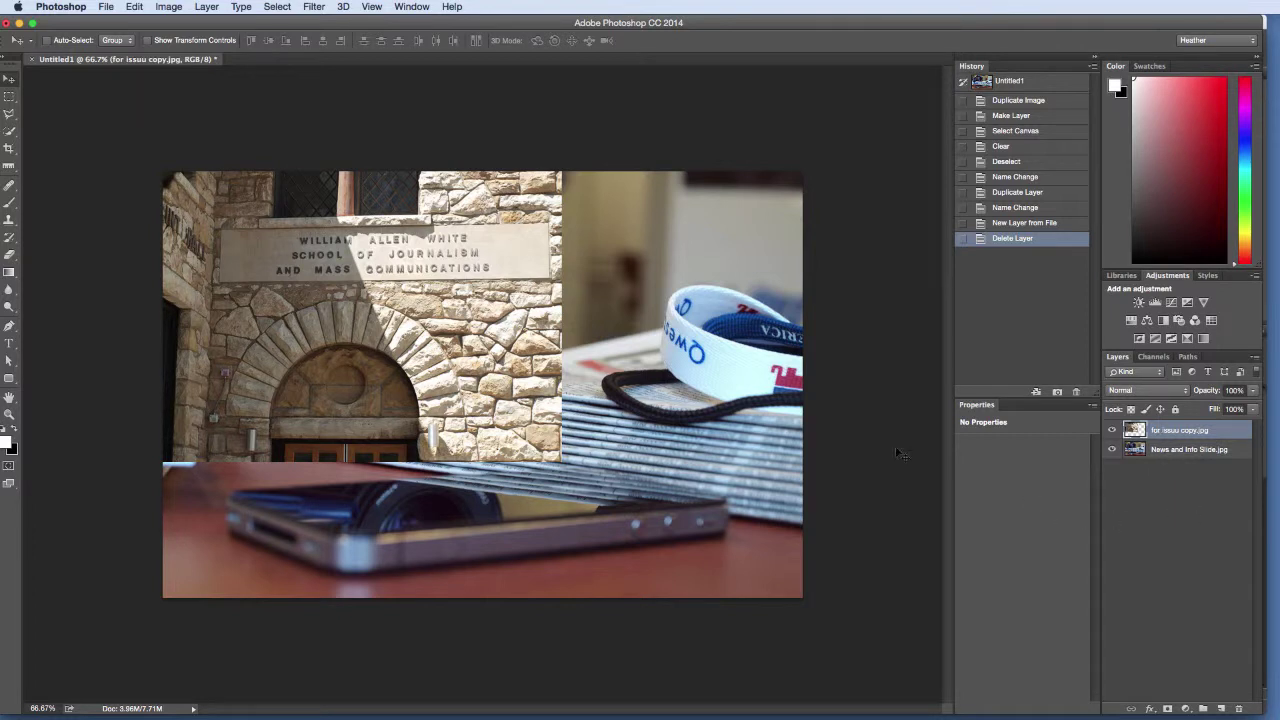
- Scale the for issuu copy.jpg layer to about 160.7% with Free Transform and shift it slightly upward to cover the canvas
{"action": "key", "text": "super+t"}
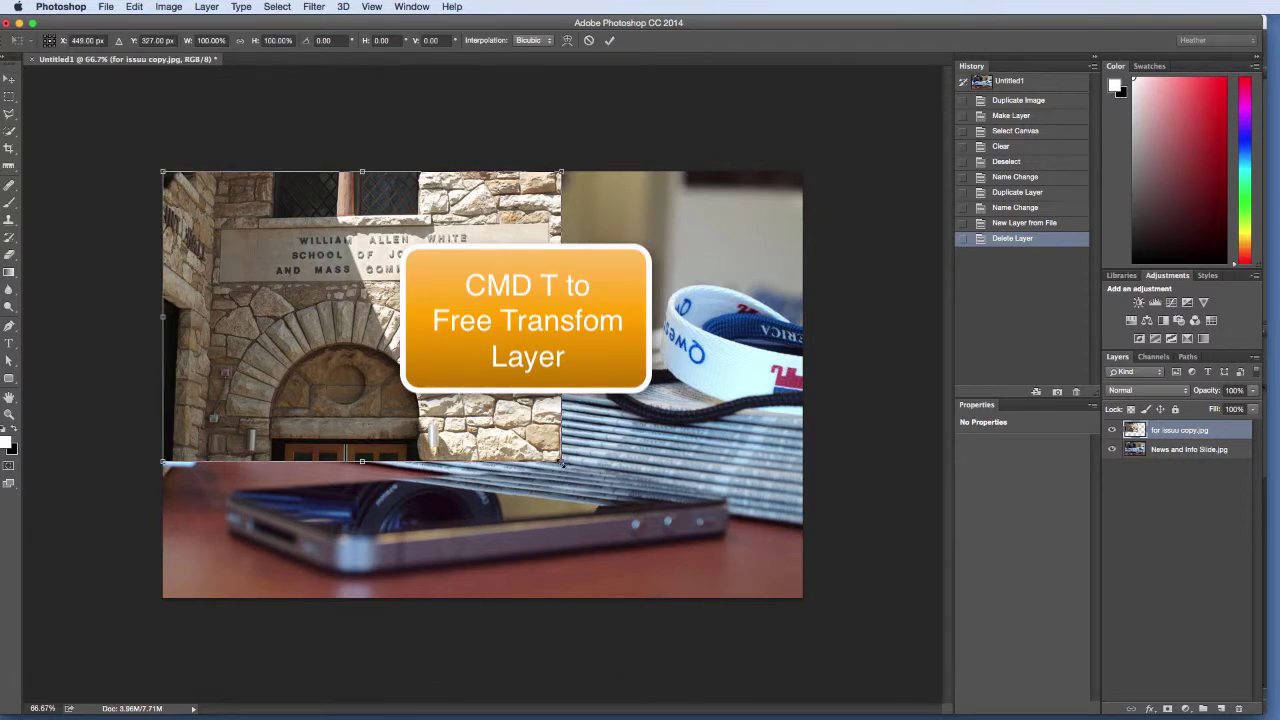
{"action": "left_click_drag", "start_coordinate": [562, 463], "coordinate": [820, 605]}
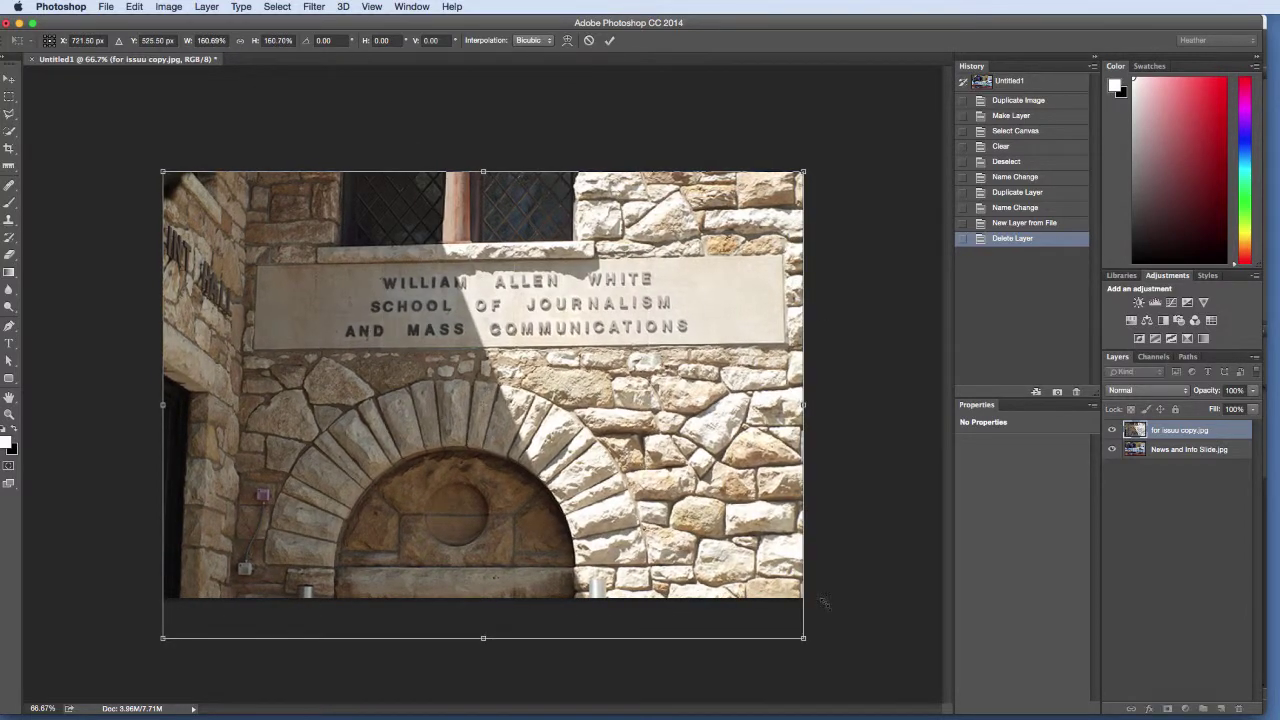
{"action": "left_click_drag", "start_coordinate": [640, 418], "coordinate": [643, 398]}
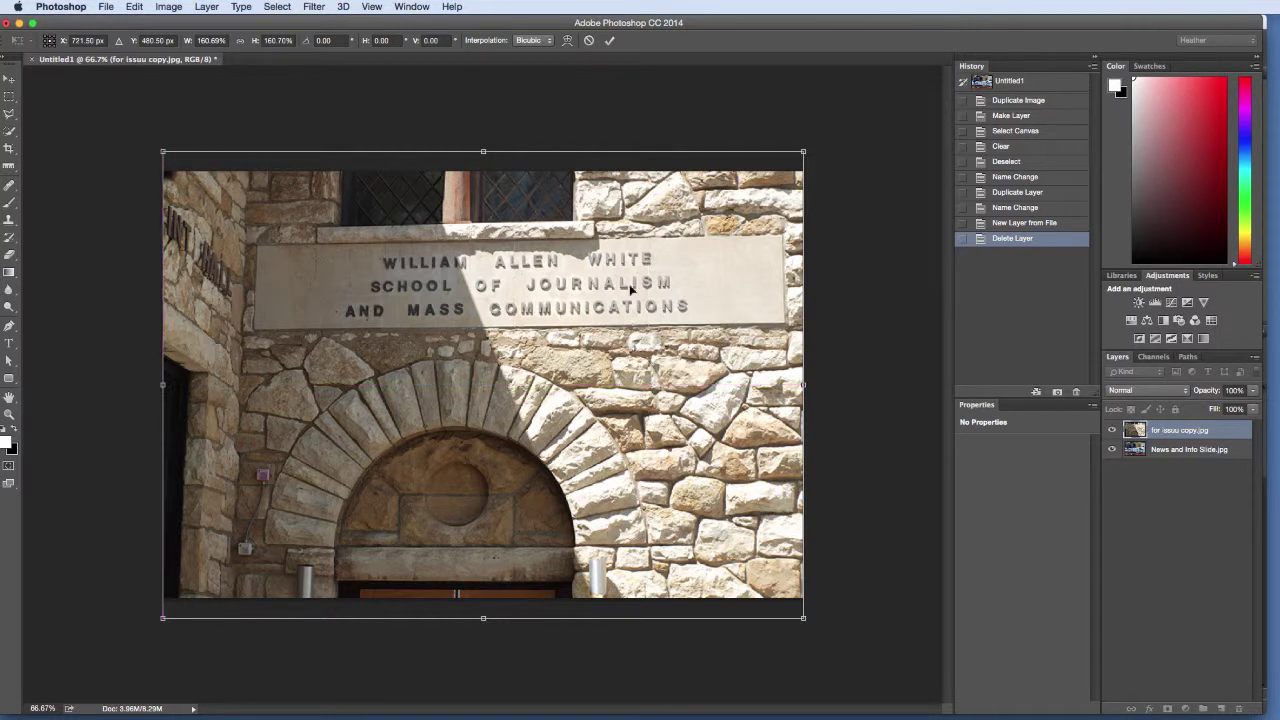
{"action": "left_click", "coordinate": [611, 41]}
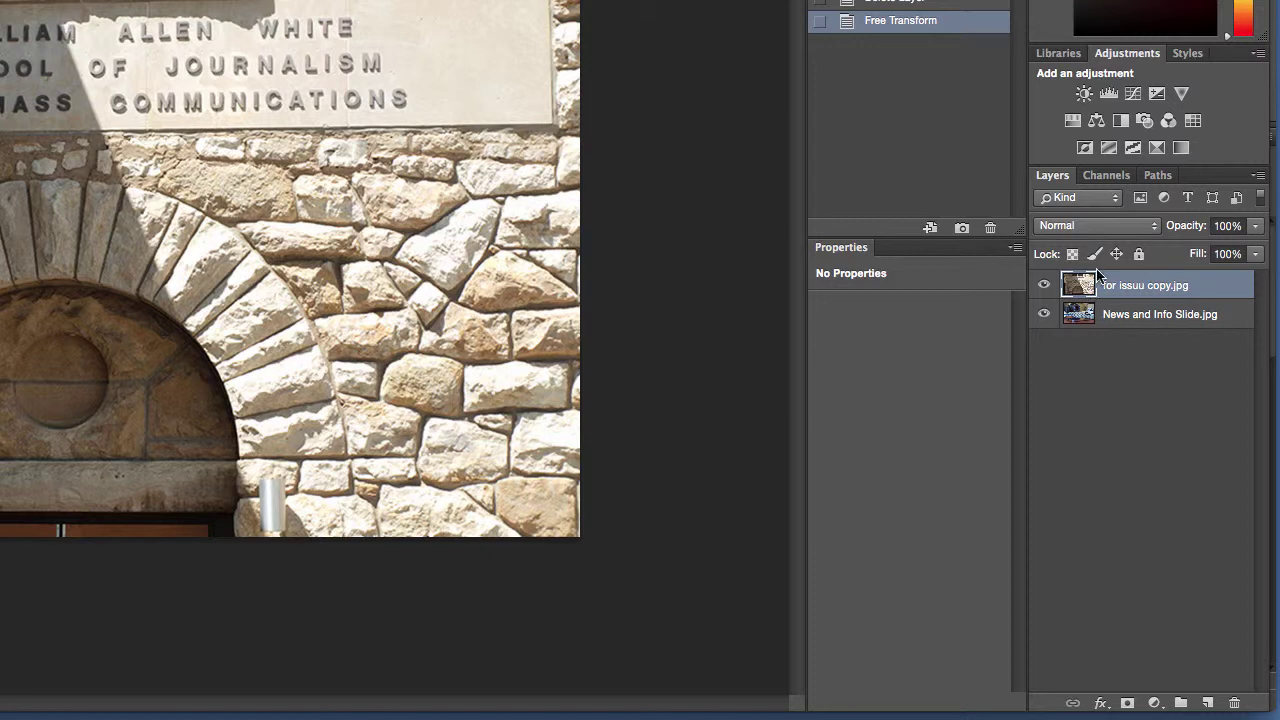
- Filter the layer list by the name "news" and return the filter to Kind
{"action": "left_click", "coordinate": [1089, 199]}
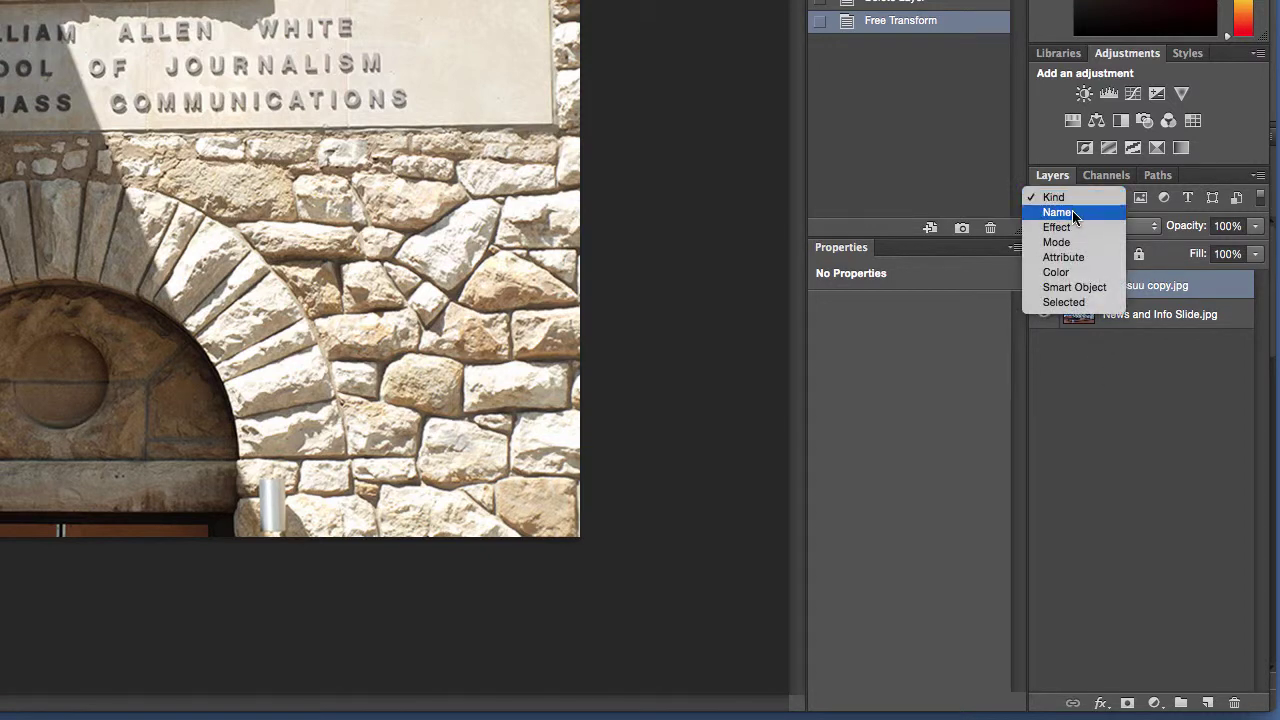
{"action": "left_click", "coordinate": [1072, 211]}
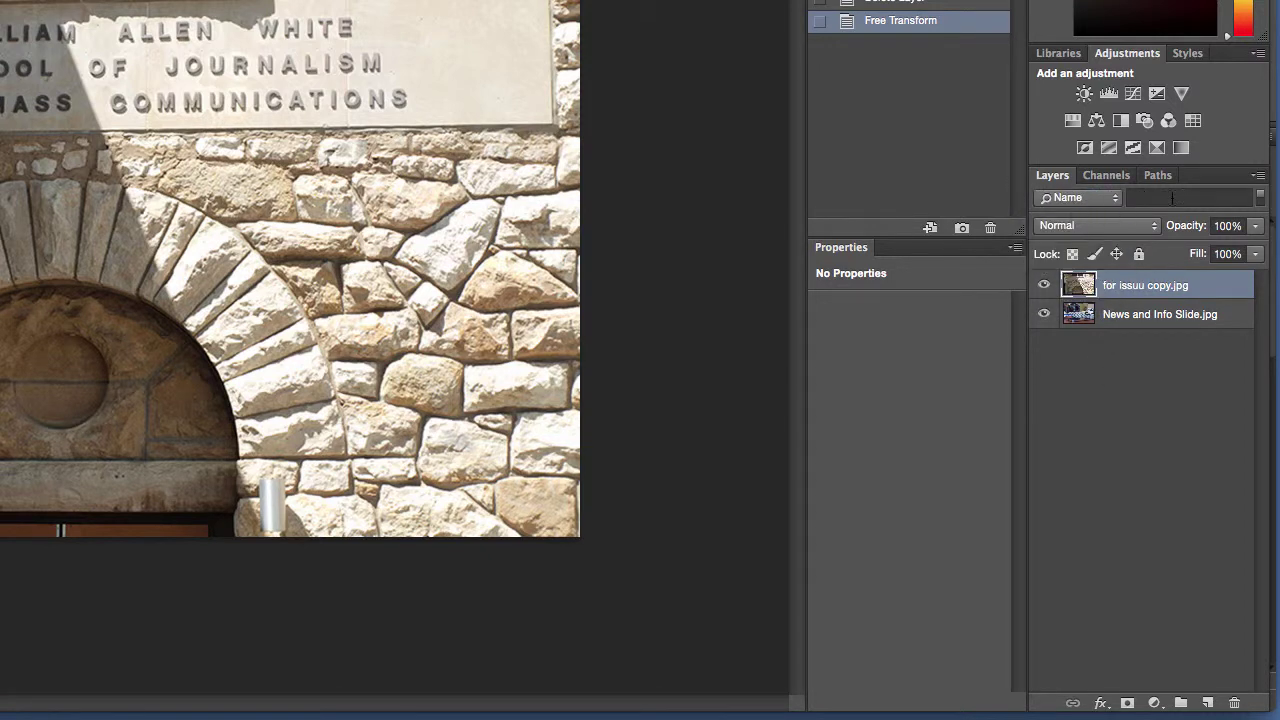
{"action": "left_click", "coordinate": [1172, 197]}
{"action": "type", "text": "news"}
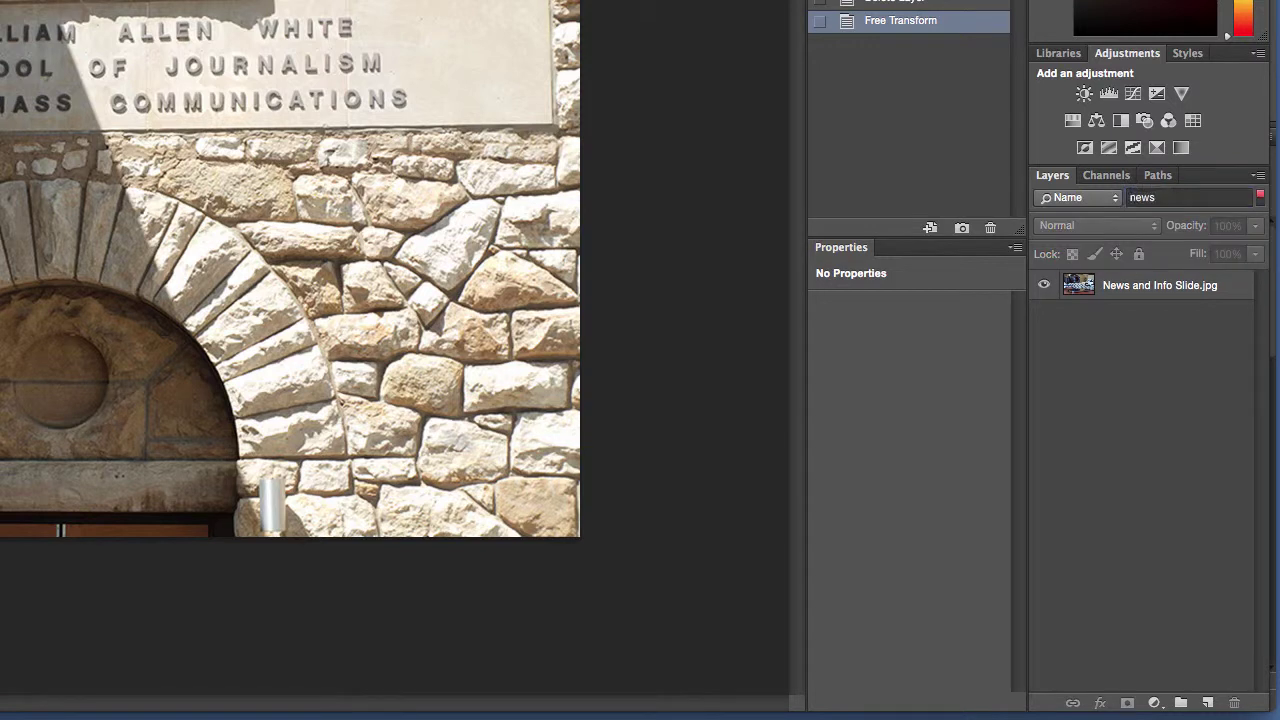
{"action": "left_click", "coordinate": [1116, 200]}
{"action": "left_click", "coordinate": [1055, 178]}
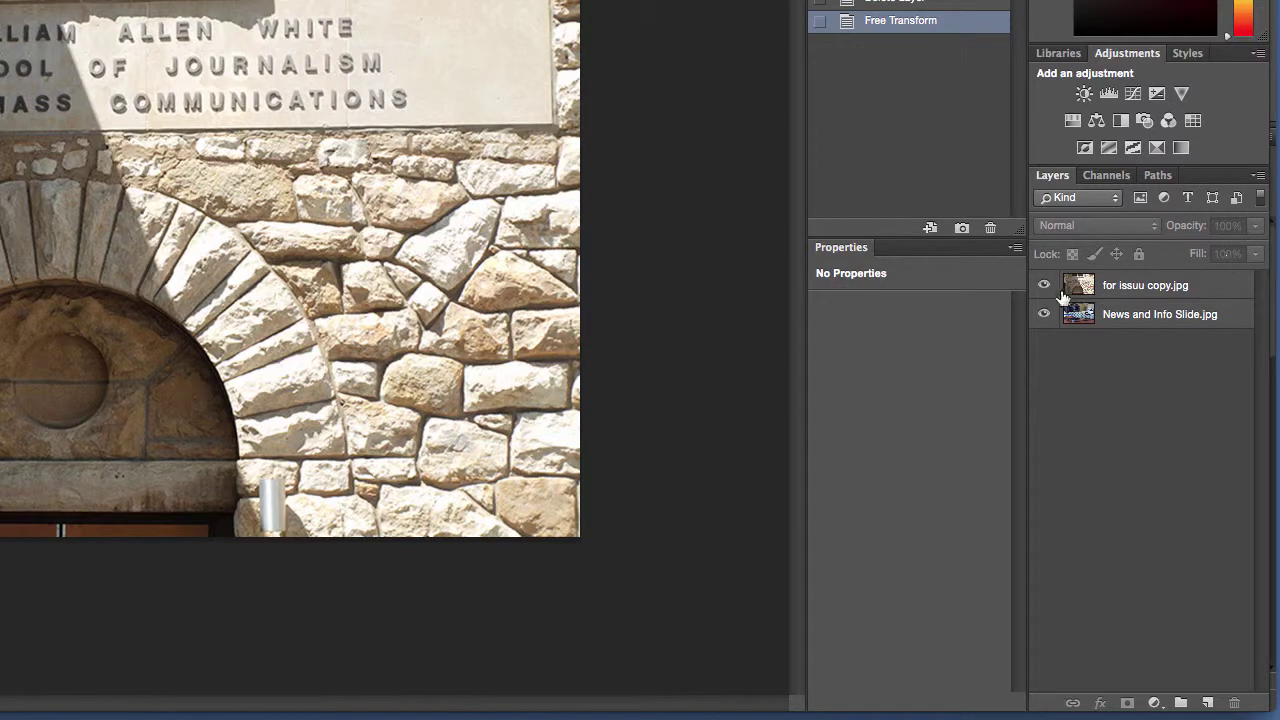
- Move the for issuu copy.jpg layer below News and Info Slide.jpg and check it by toggling the upper layer's visibility
{"action": "left_click_drag", "start_coordinate": [1118, 292], "coordinate": [1120, 326]}
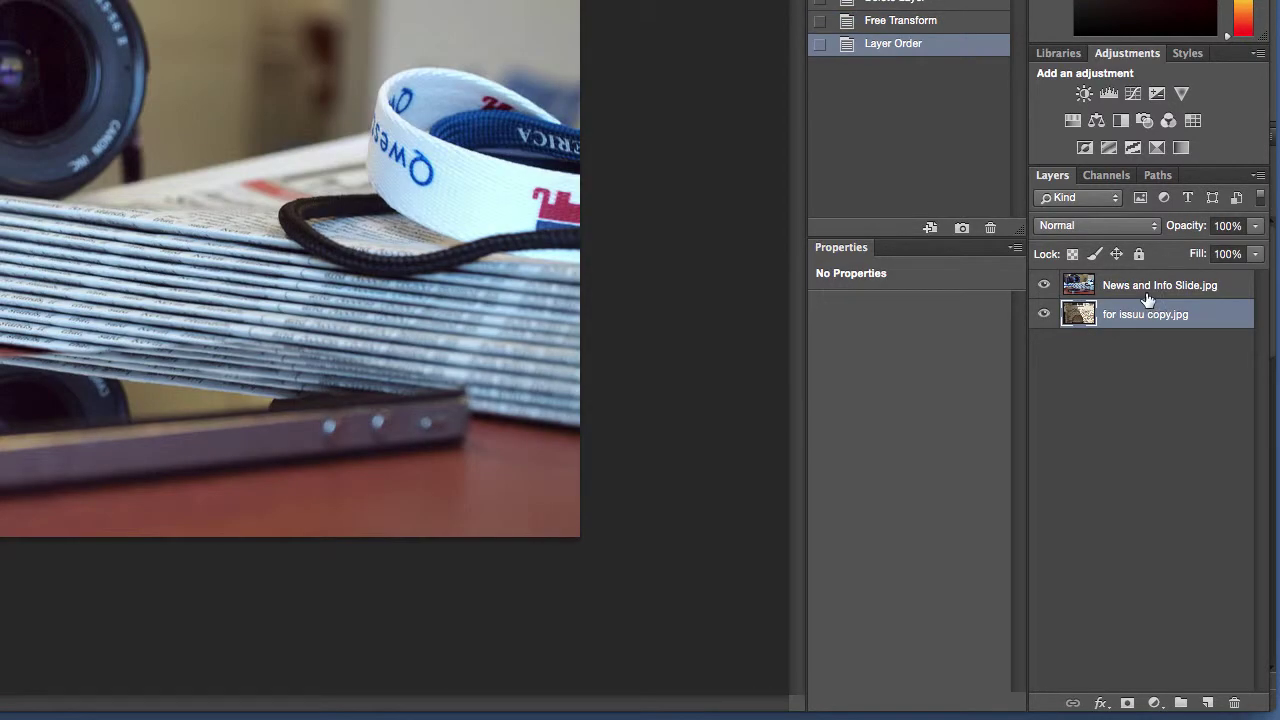
{"action": "left_click", "coordinate": [1043, 287]}
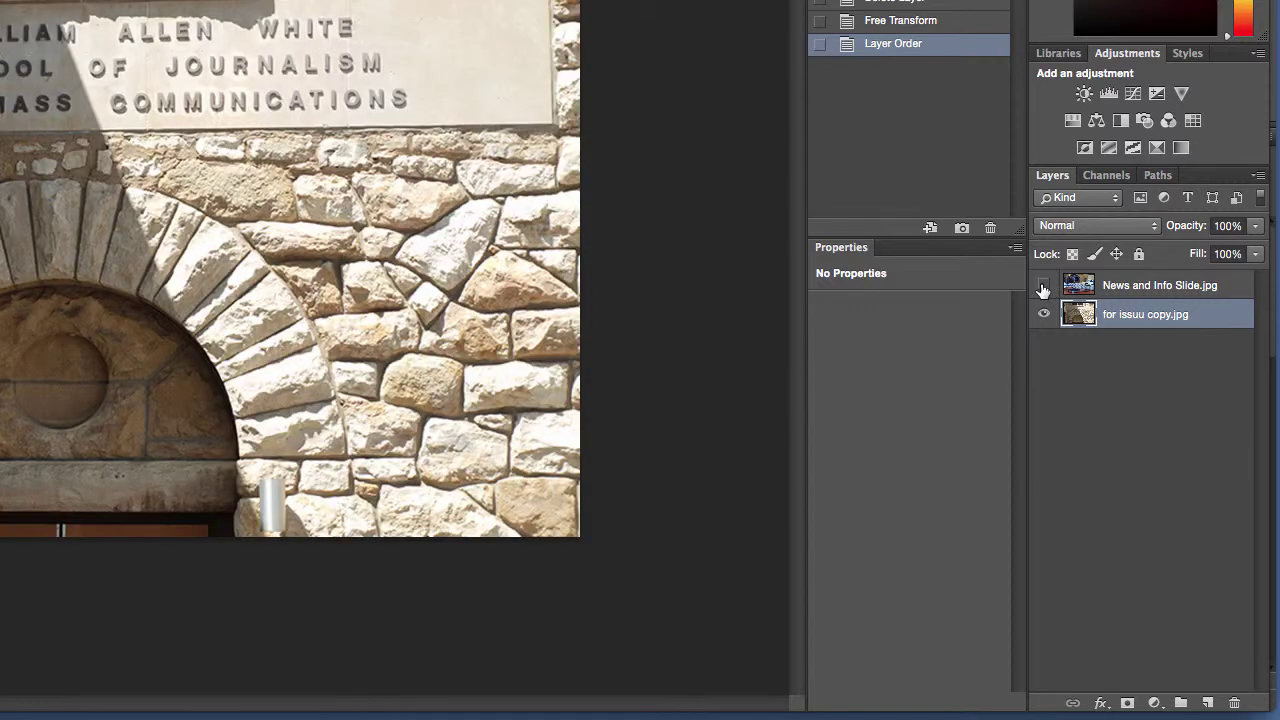
{"action": "left_click", "coordinate": [1043, 287]}
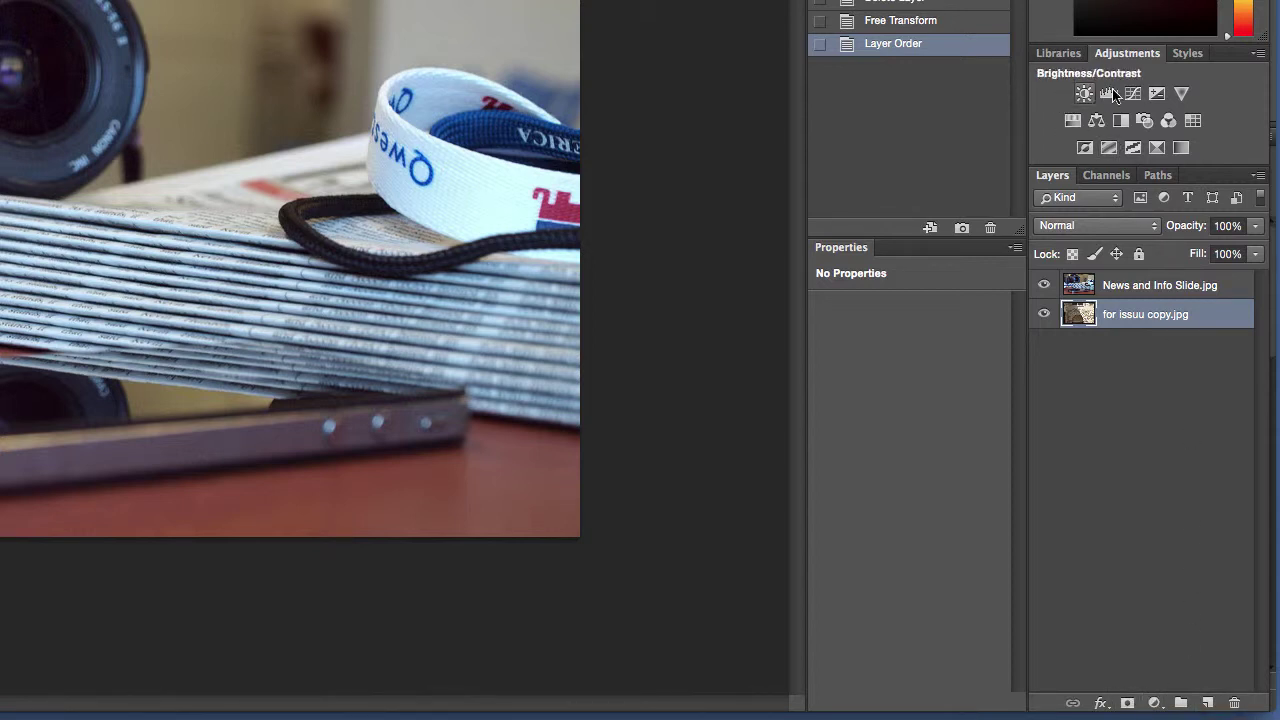
- Add a blank layer above for issuu copy.jpg and group it with the News and Info Slide.jpg layer
{"action": "left_click", "coordinate": [1208, 703]}
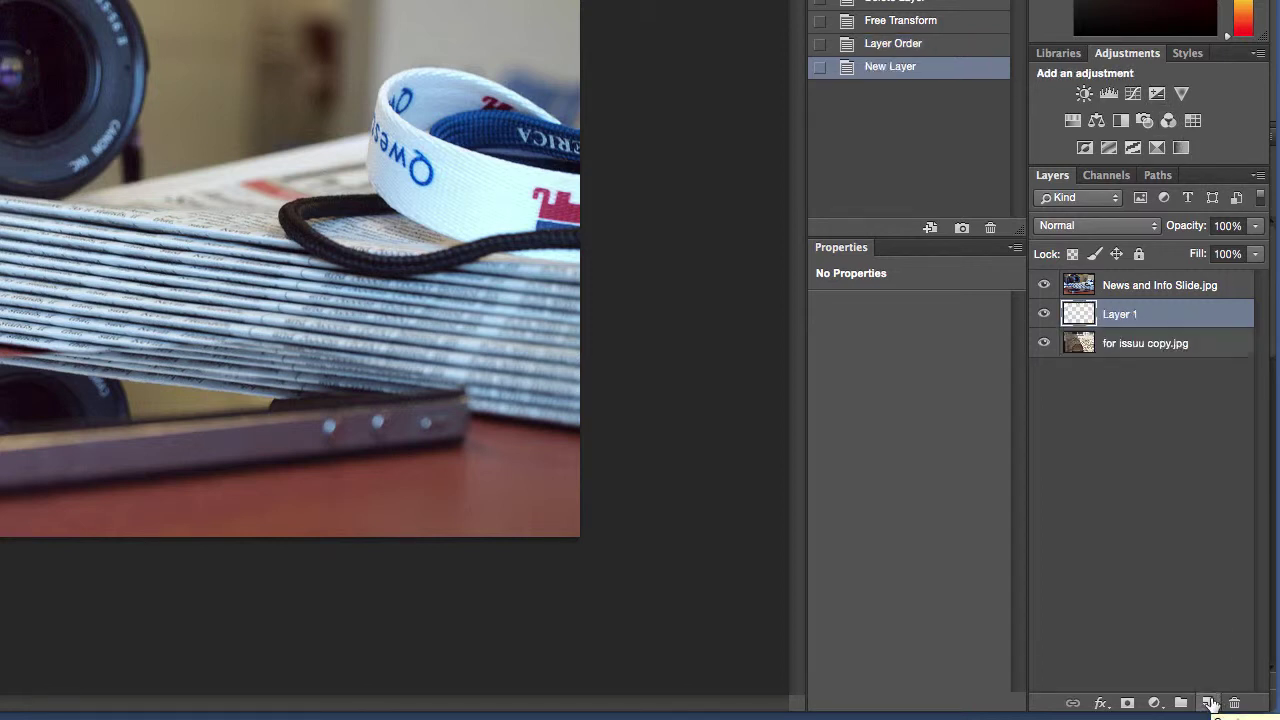
{"action": "left_click", "coordinate": [1162, 288], "text": "shift"}
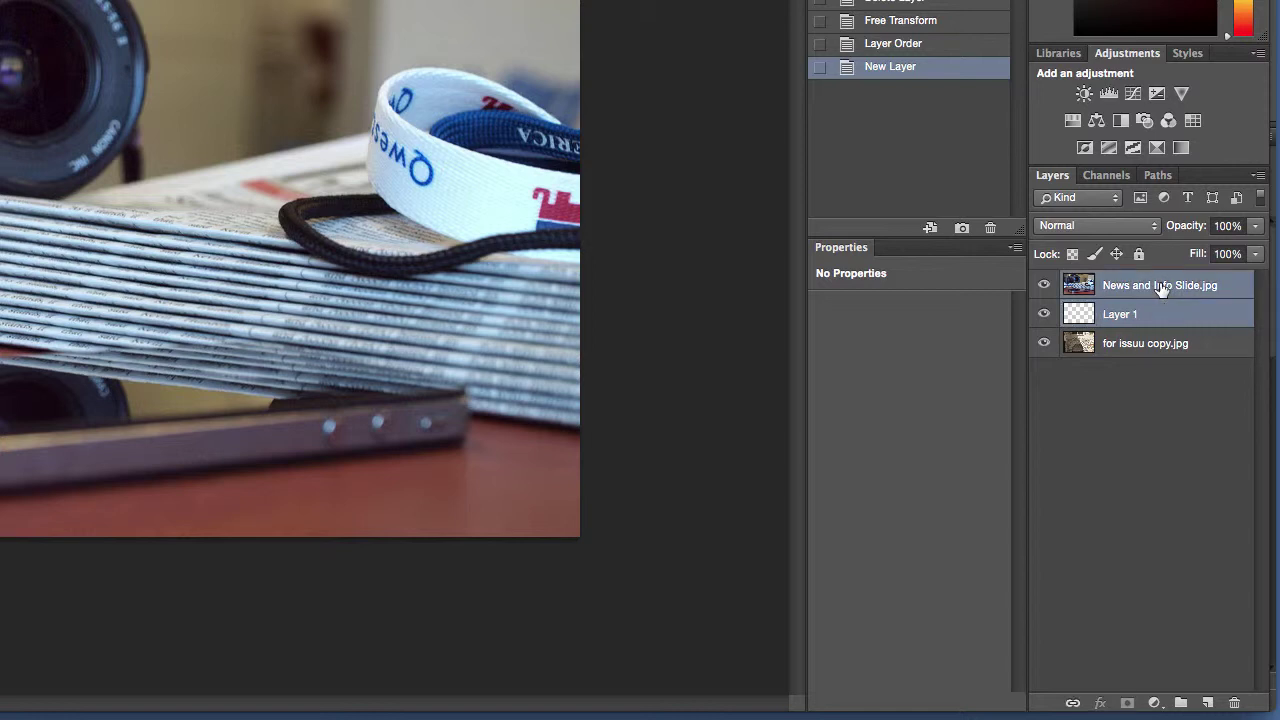
{"action": "left_click", "coordinate": [1181, 704]}
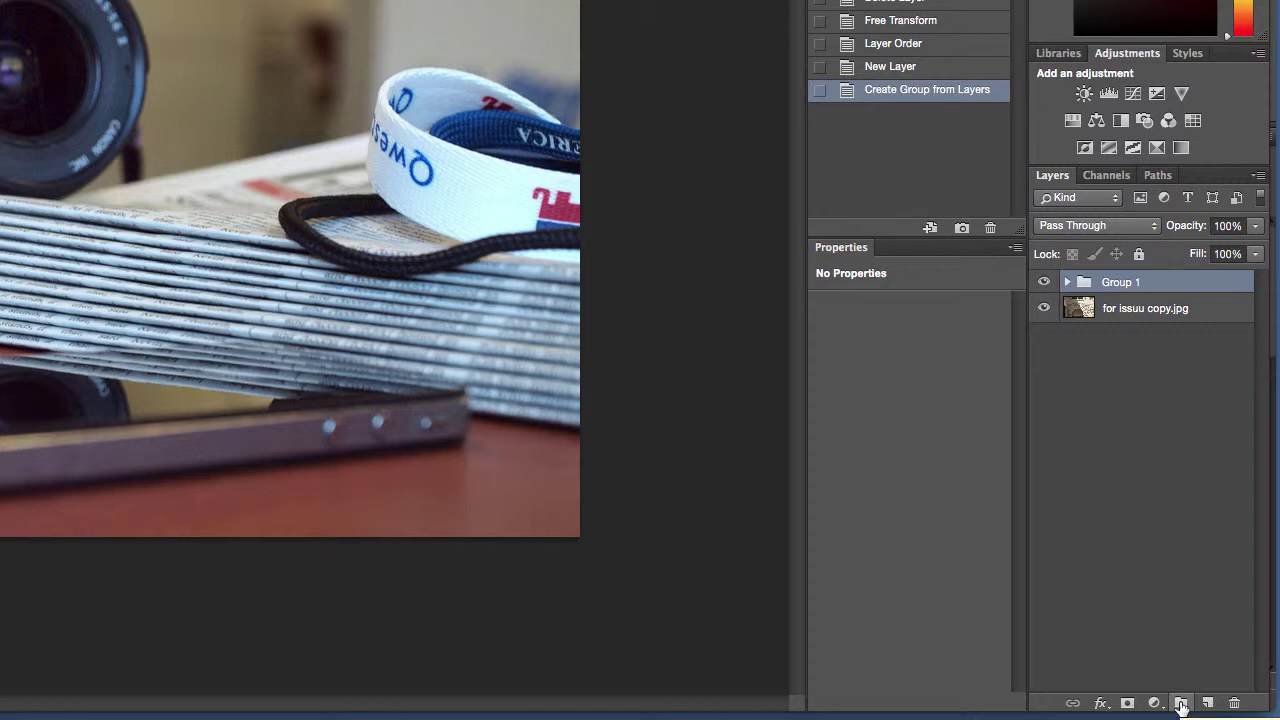
- Undo the layer grouping and delete the blank layer
{"action": "key", "text": "ctrl+z"}
{"action": "key", "text": "ctrl+z"}
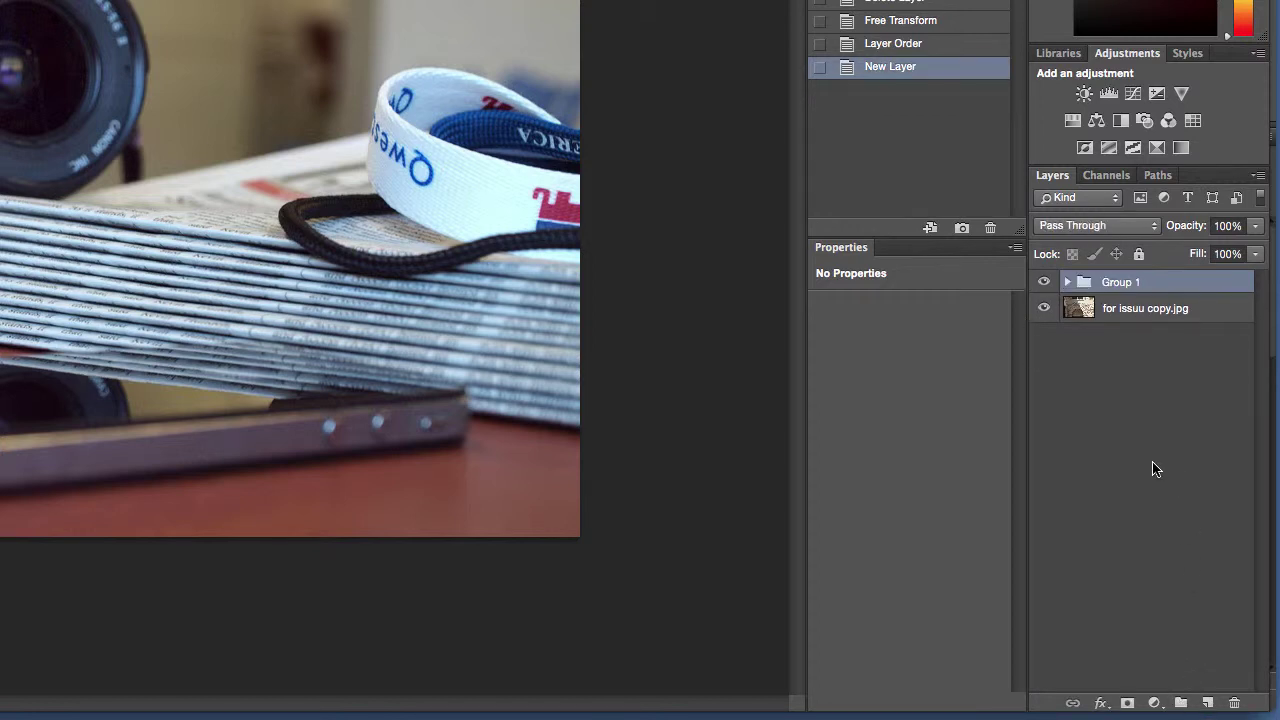
{"action": "key", "text": "ctrl+z"}
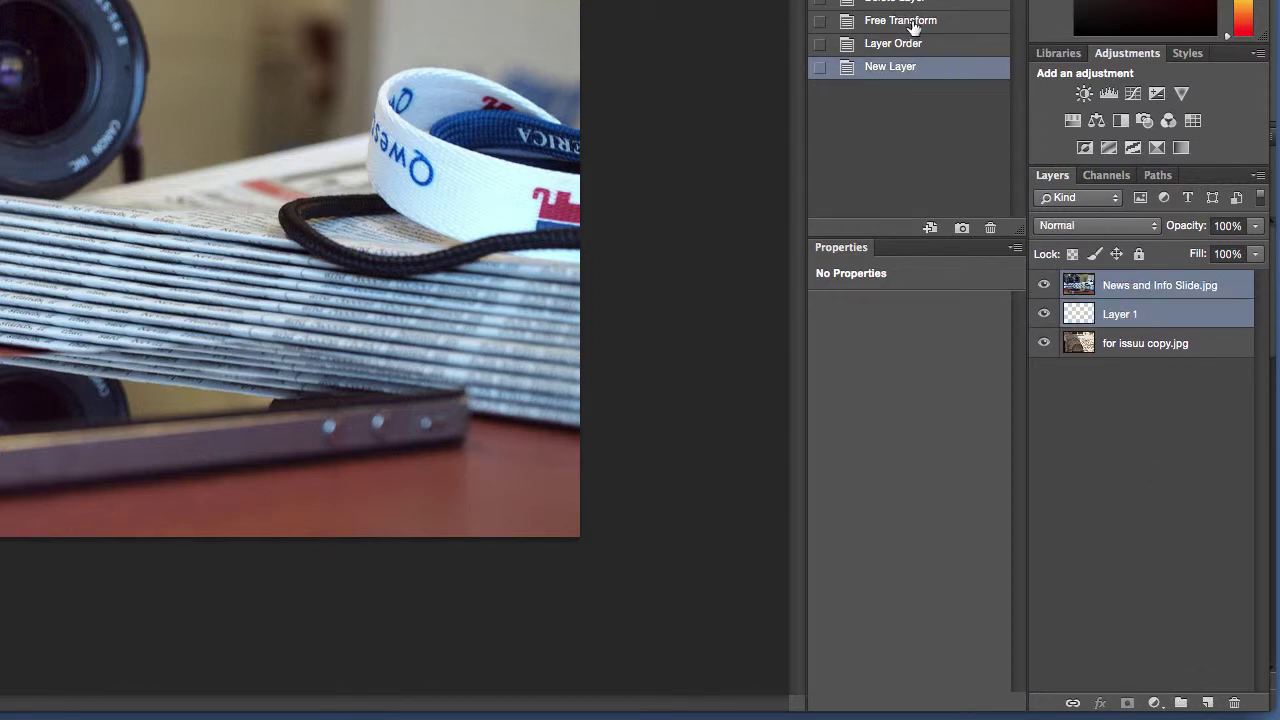
{"action": "left_click_drag", "start_coordinate": [1191, 320], "coordinate": [1234, 702]}
{"action": "left_click", "coordinate": [1170, 490]}
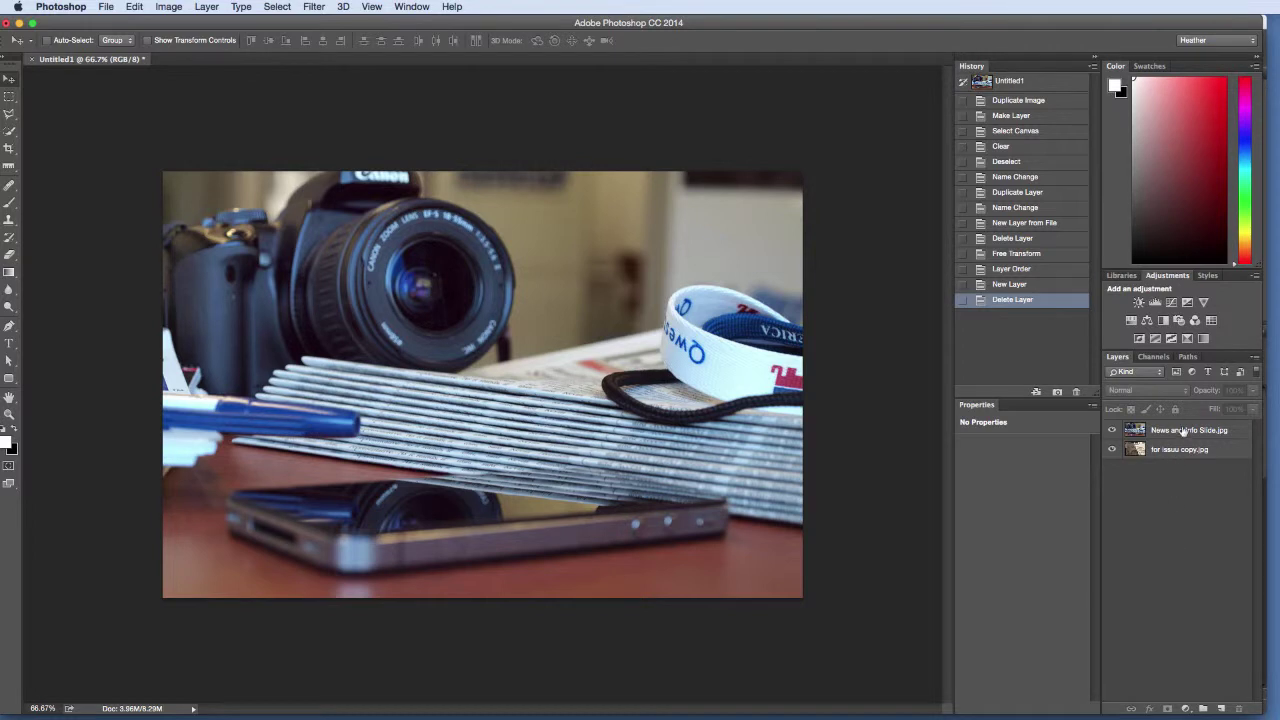
- Duplicate the for issuu copy.jpg layer and hide the copy at the top of the layer stack
{"action": "left_click_drag", "start_coordinate": [1189, 452], "coordinate": [1221, 707]}
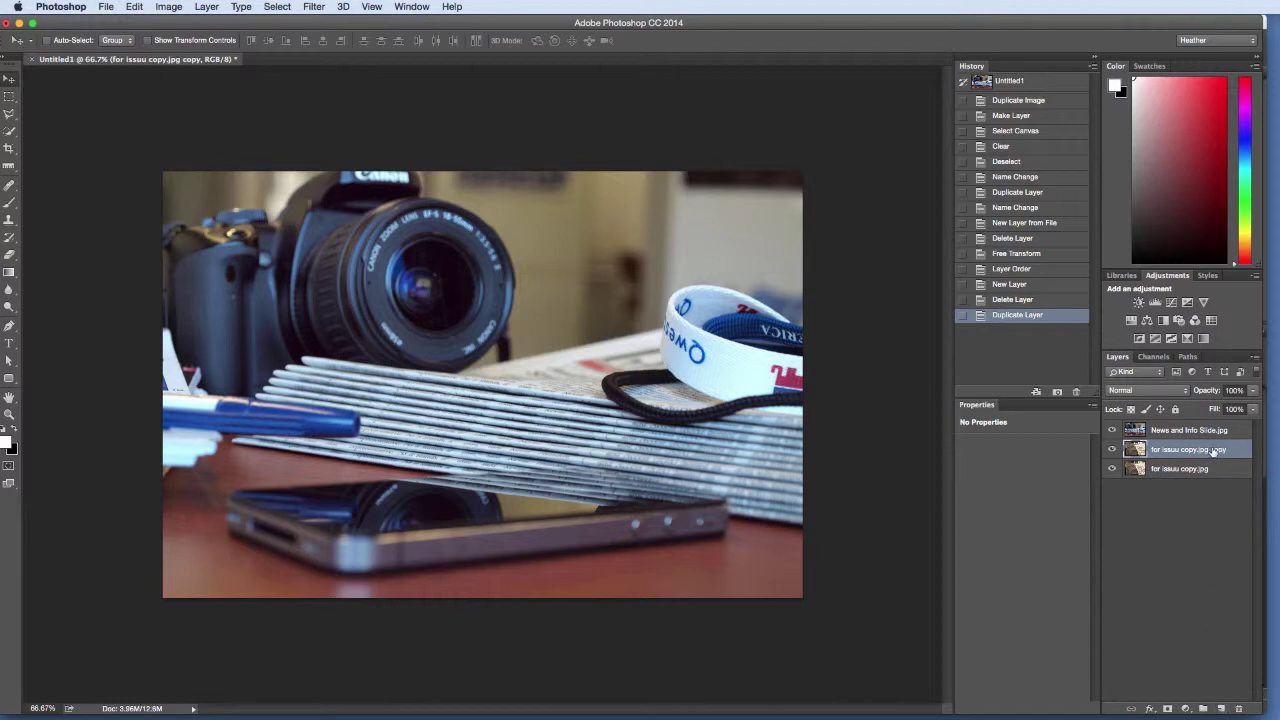
{"action": "mouse_move", "coordinate": [1214, 452]}
{"action": "left_mouse_down"}
{"action": "mouse_move", "coordinate": [1210, 420]}
{"action": "mouse_move", "coordinate": [1208, 445]}
{"action": "left_mouse_up"}
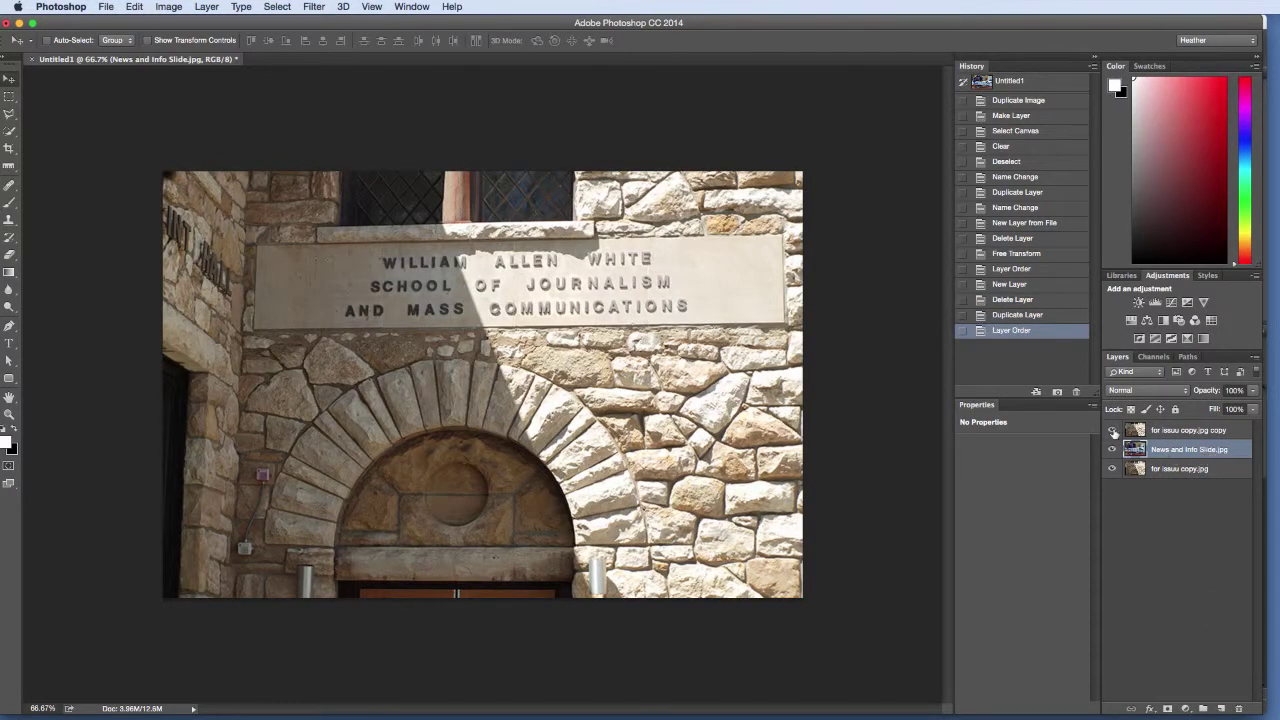
{"action": "left_click", "coordinate": [1113, 431]}
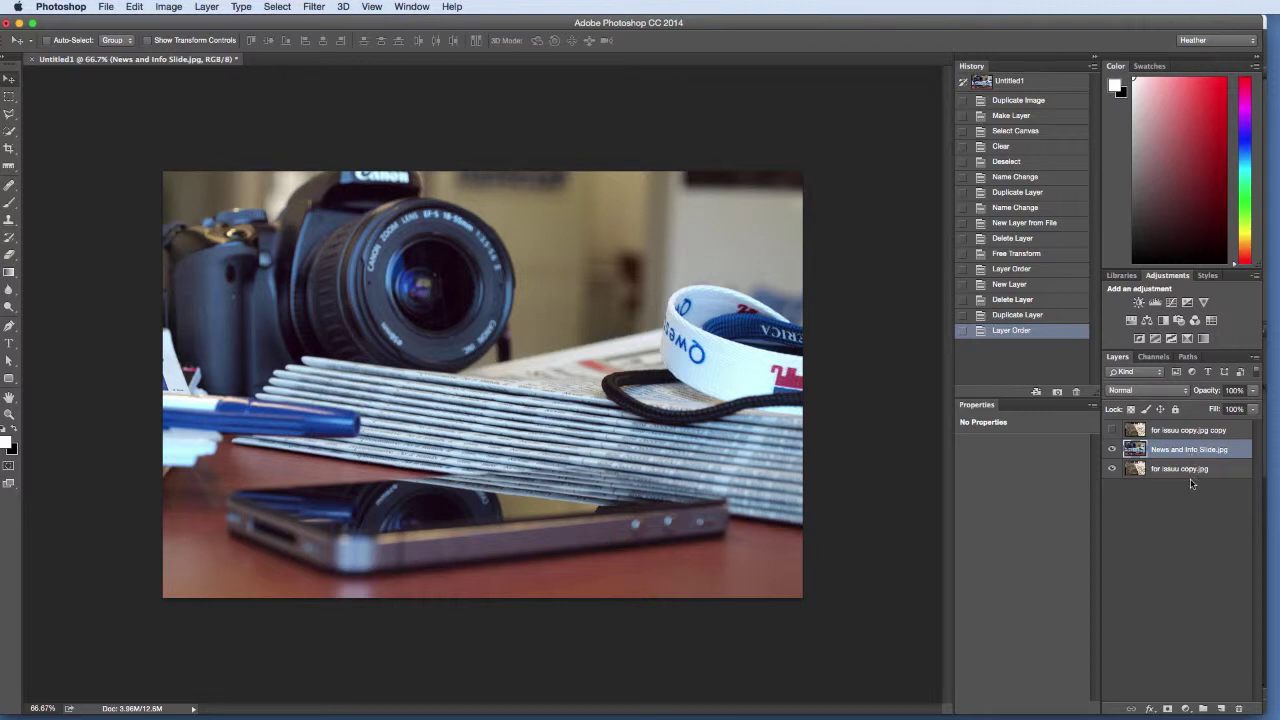
- Try the Darken and Lighten blend modes on the News and Info Slide.jpg layer and settle on Overlay
{"action": "left_click", "coordinate": [1170, 390]}
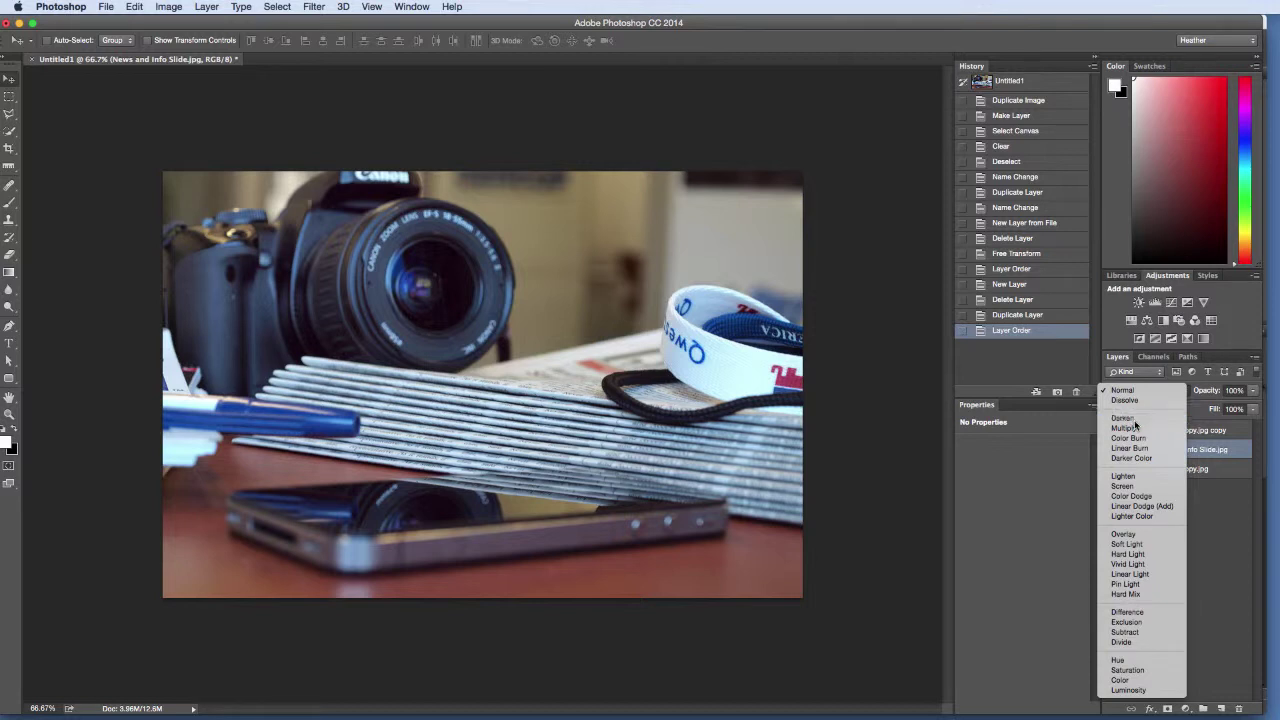
{"action": "left_click", "coordinate": [1132, 419]}
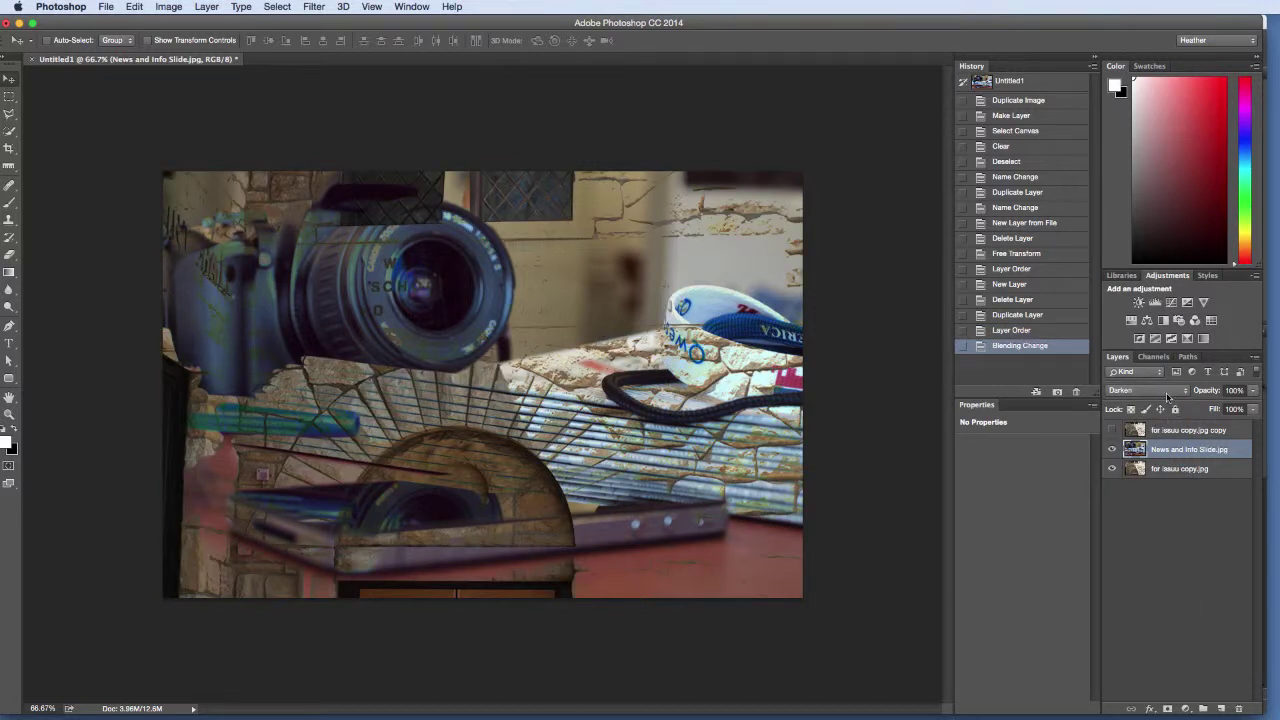
{"action": "left_click", "coordinate": [1145, 390]}
{"action": "left_click", "coordinate": [1137, 450]}
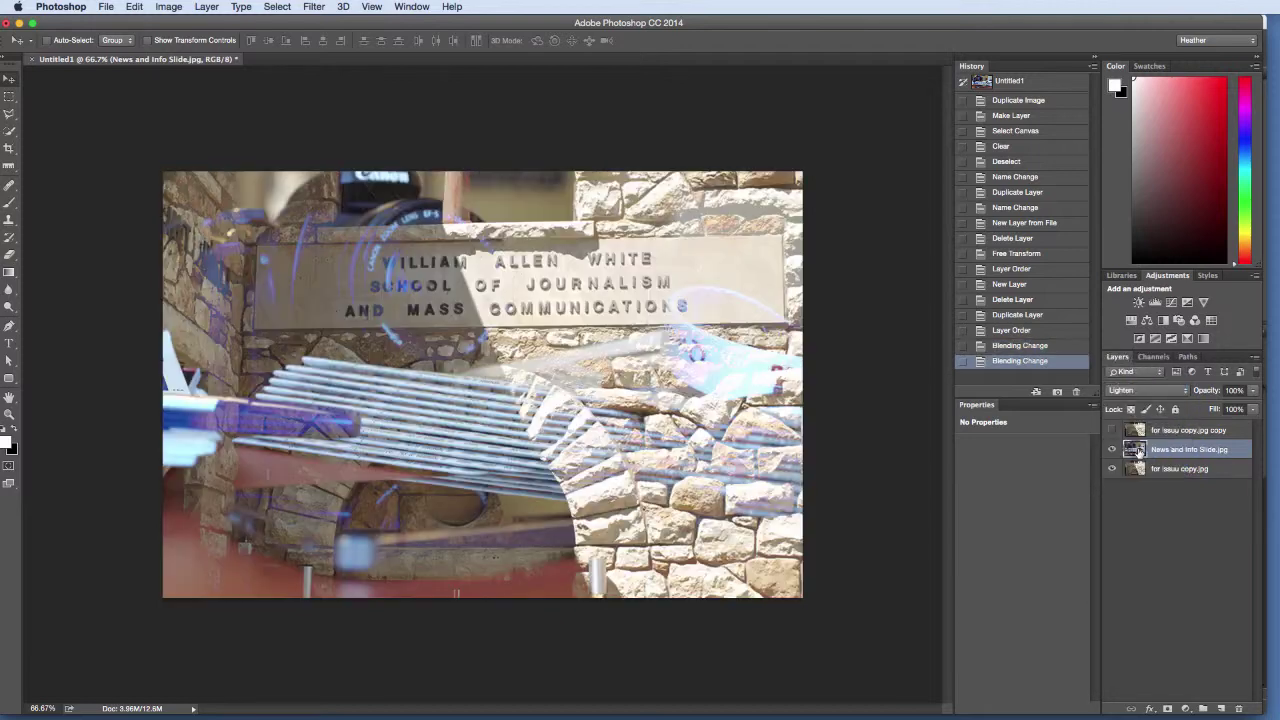
{"action": "left_click", "coordinate": [1160, 392]}
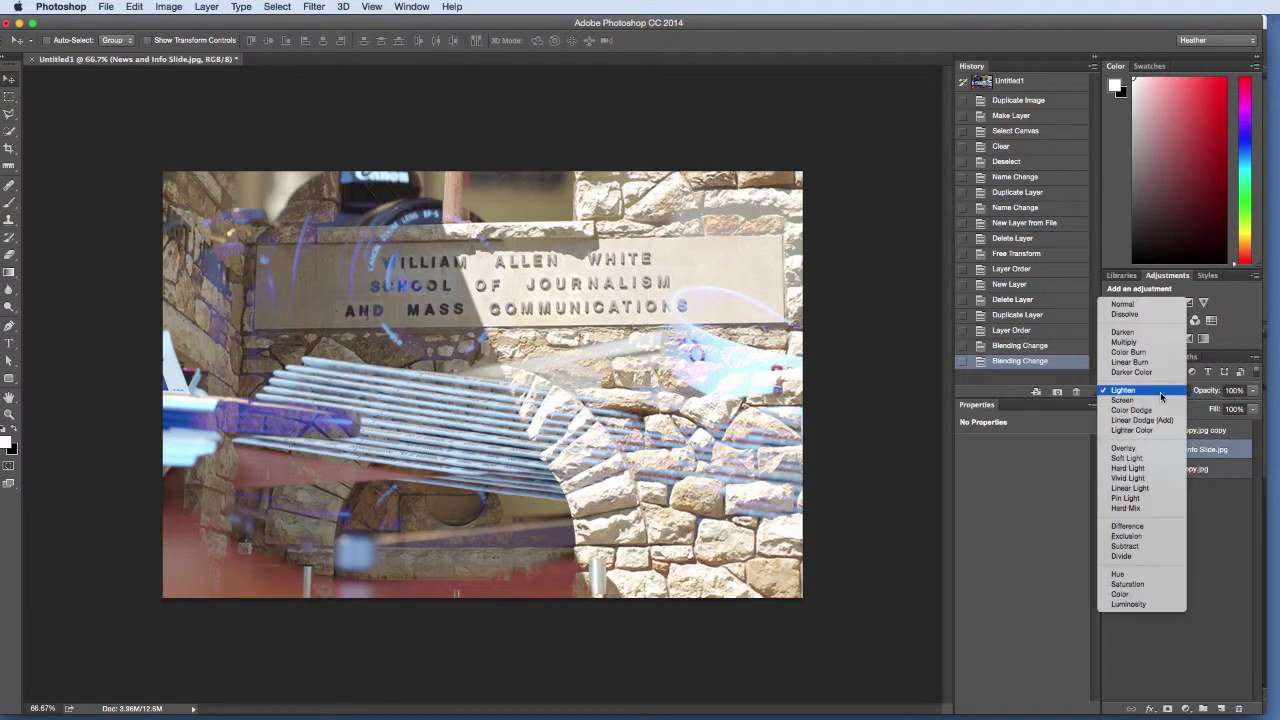
{"action": "left_click", "coordinate": [1148, 448]}
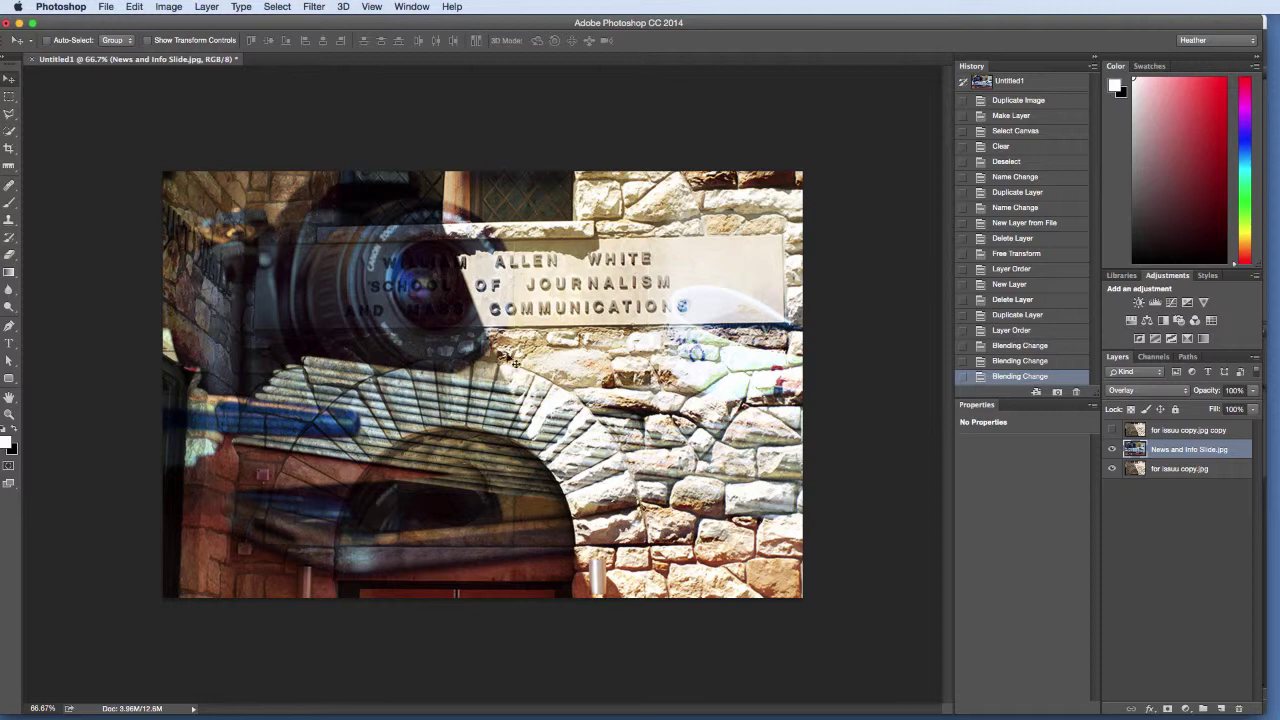
- Show the duplicated building layer and try Screen before setting its blend mode to Overlay, comparing the image with and without it
{"action": "left_click", "coordinate": [1113, 430]}
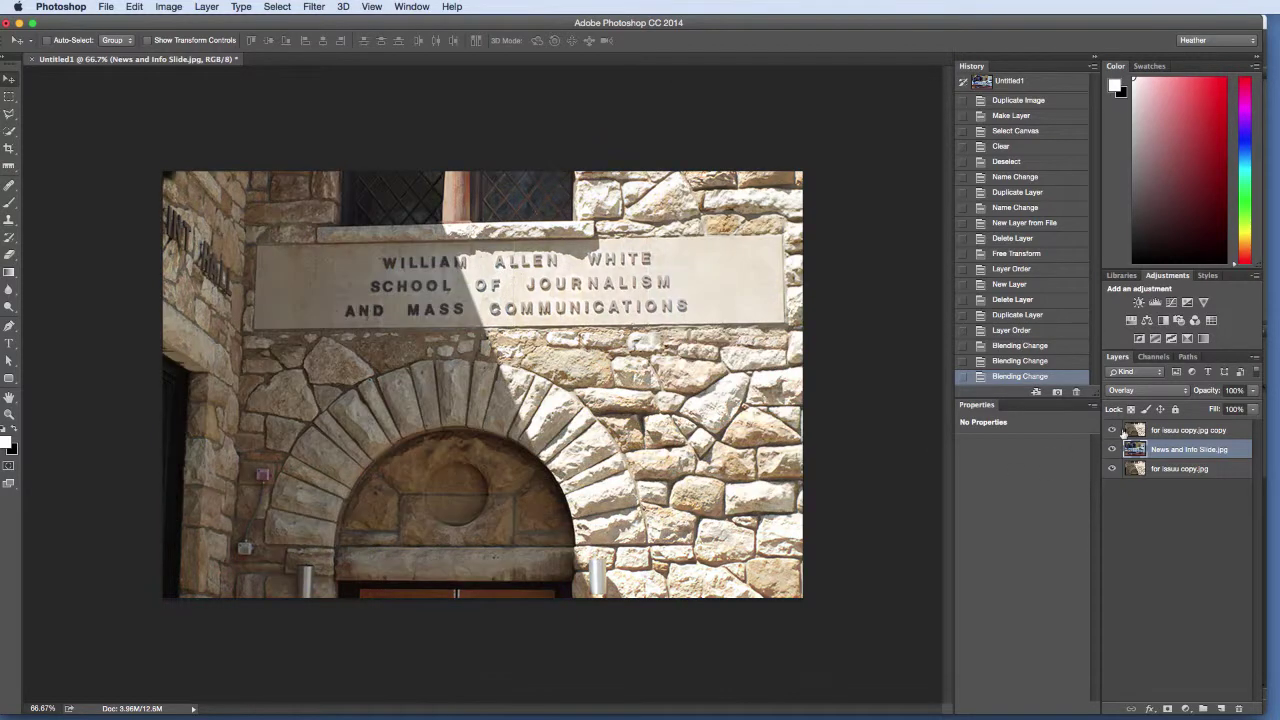
{"action": "left_click", "coordinate": [1208, 431]}
{"action": "left_click", "coordinate": [1178, 391]}
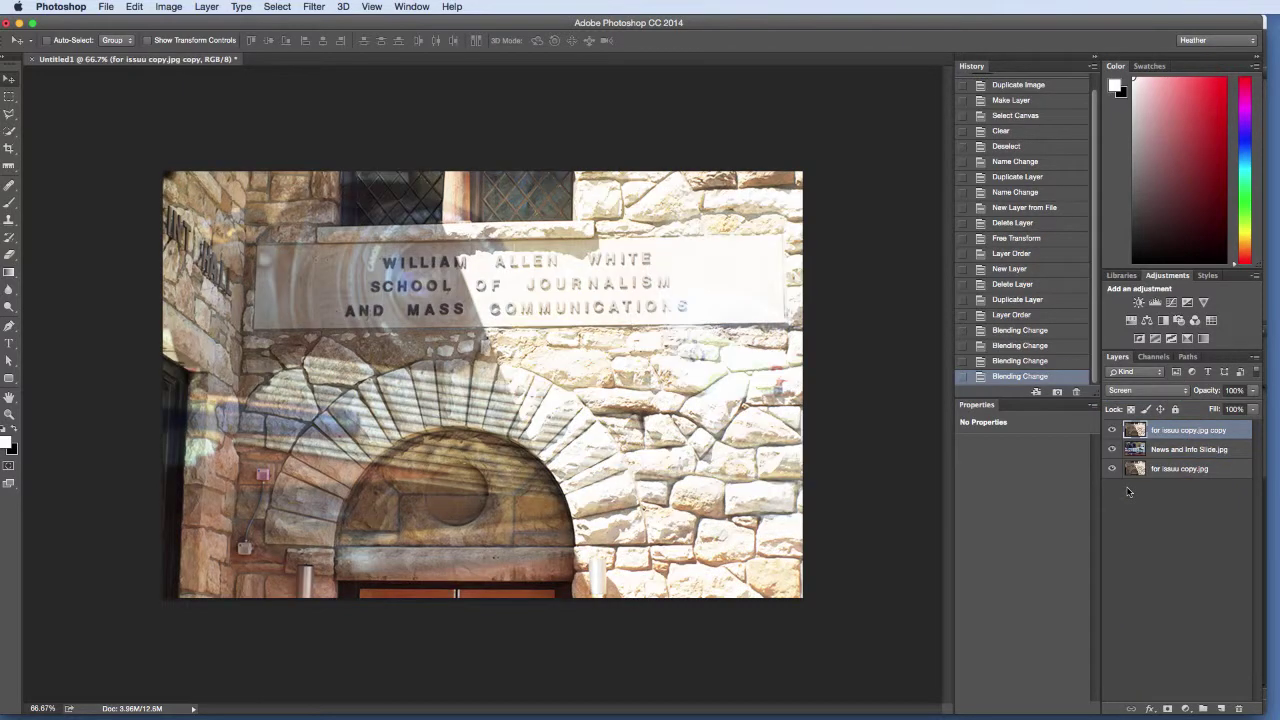
{"action": "left_click", "coordinate": [1155, 399]}
{"action": "left_click", "coordinate": [1140, 440]}
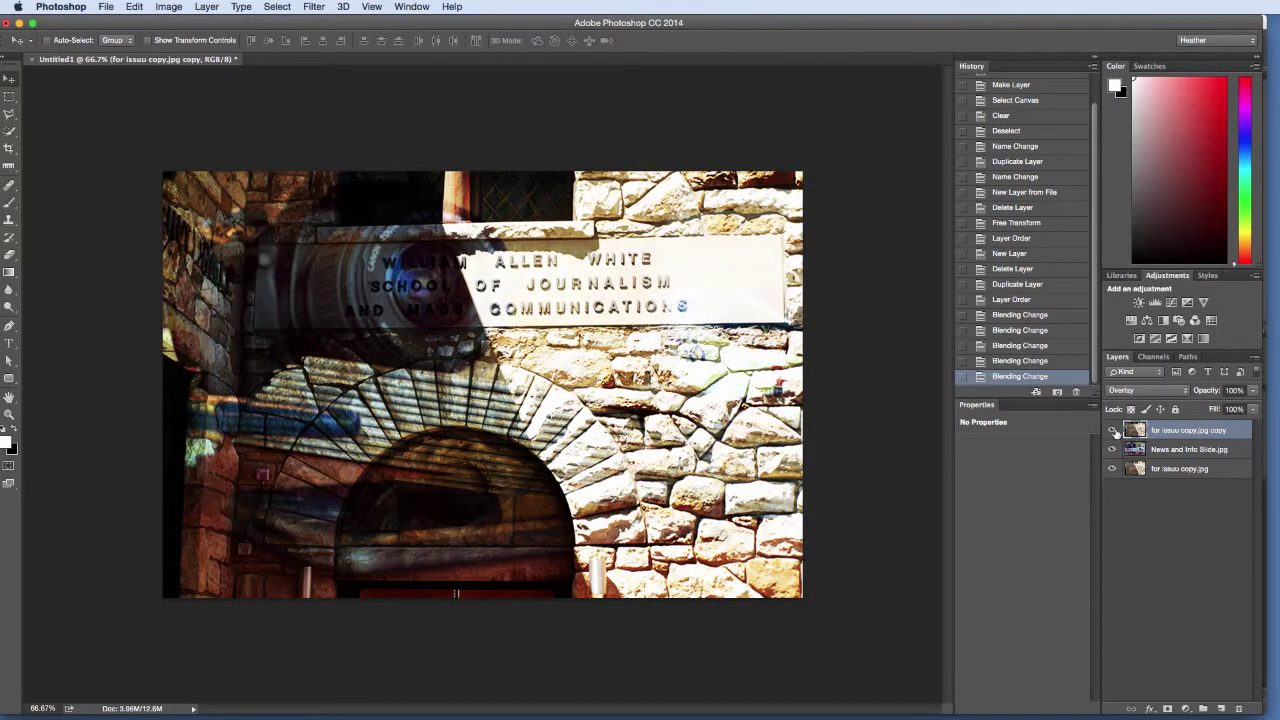
{"action": "left_click", "coordinate": [1113, 431]}
{"action": "left_click", "coordinate": [1113, 431]}
{"action": "left_click", "coordinate": [1111, 431]}
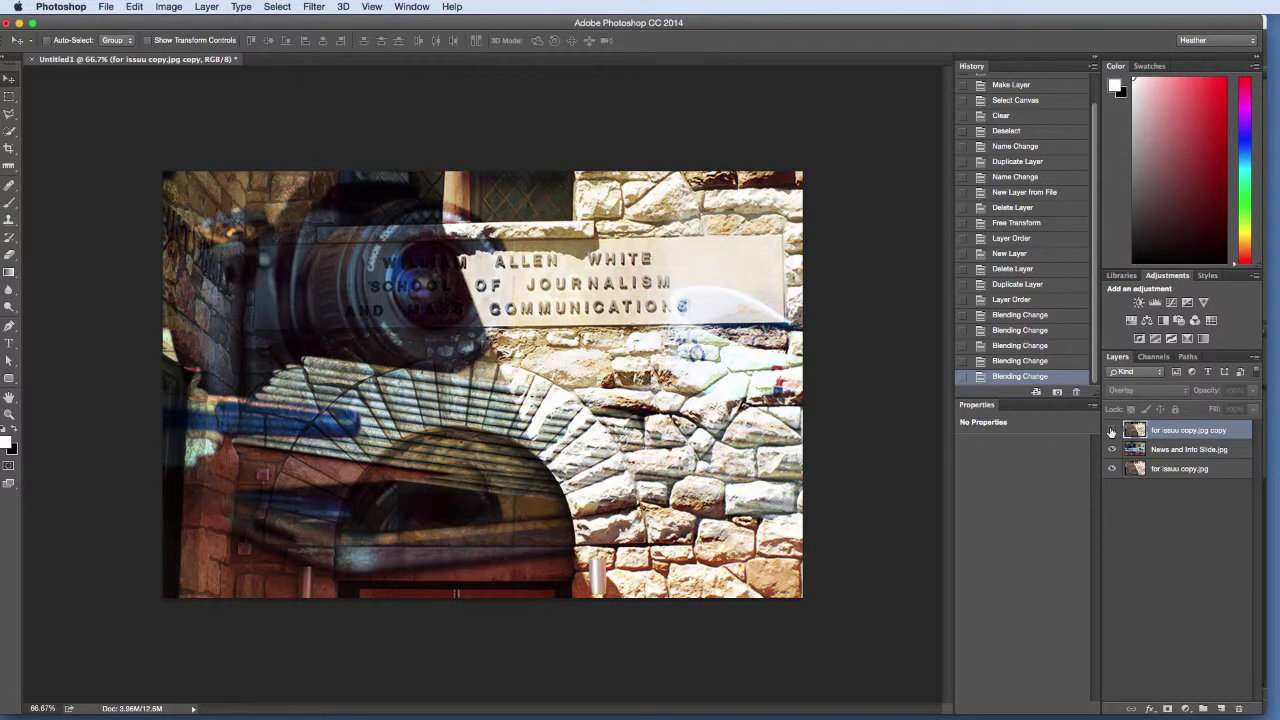
{"action": "left_click", "coordinate": [1111, 431]}
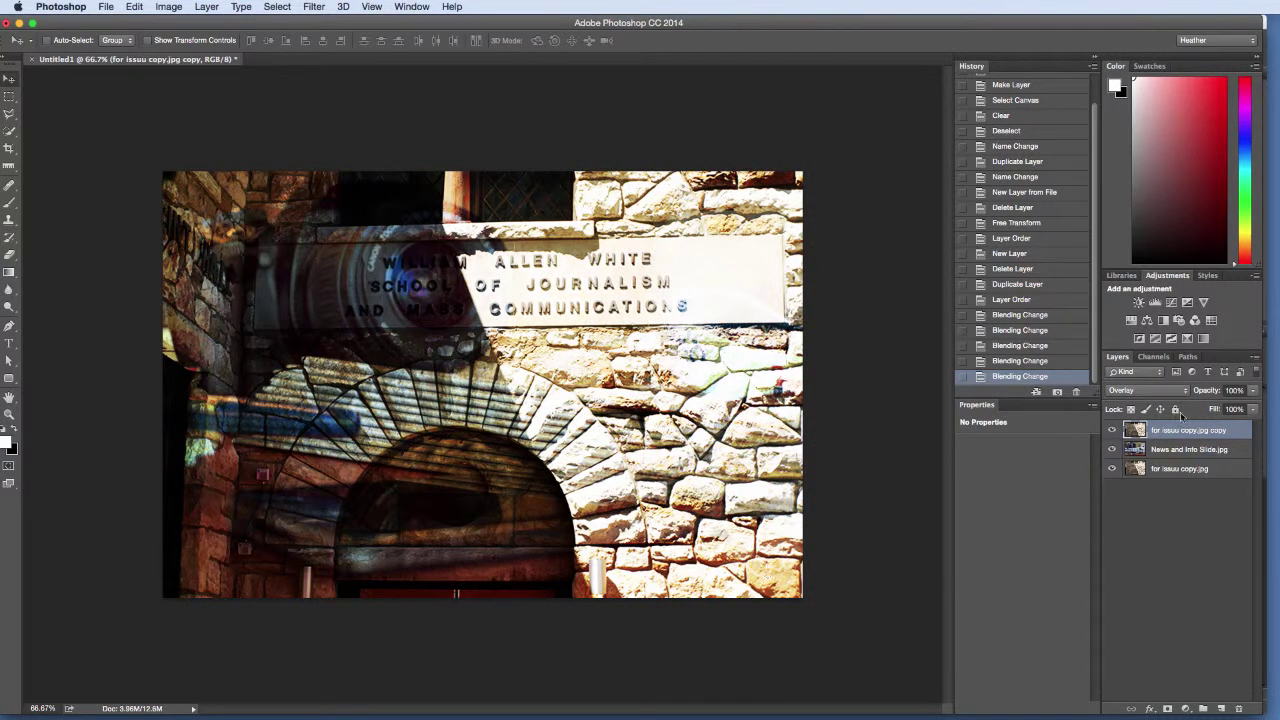
- Lower the opacity of the duplicated building layer to 37%
{"action": "left_click", "coordinate": [1254, 391]}
{"action": "left_click_drag", "start_coordinate": [1254, 394], "coordinate": [1211, 408]}
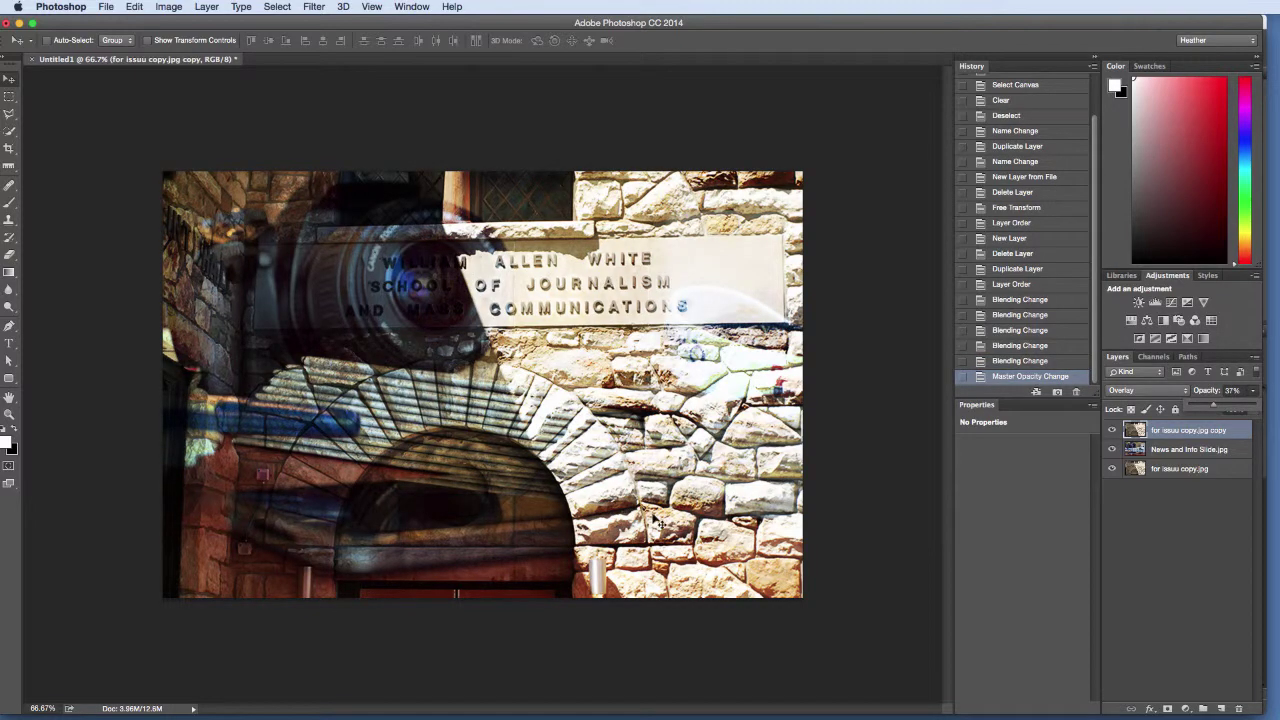
{"action": "left_click", "coordinate": [930, 432]}
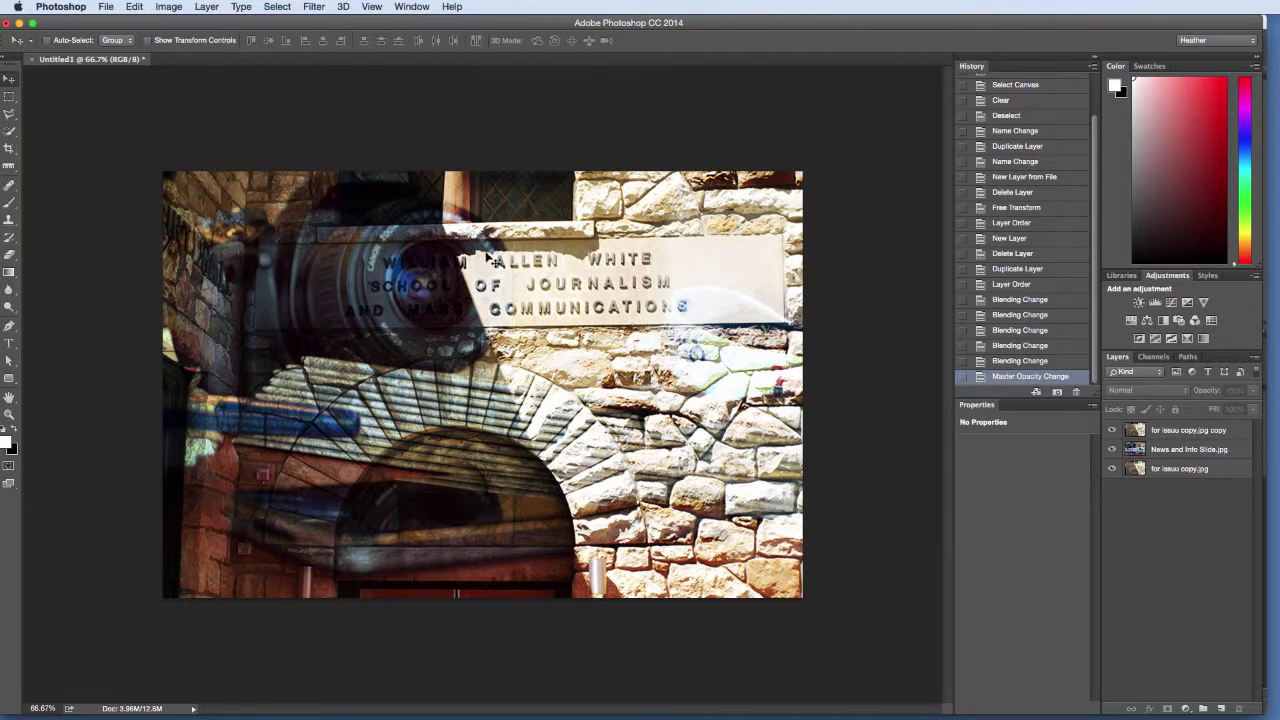
- Move the News and Info Slide.jpg layer straight down so the camera sits below the carved stone sign, over the archway
{"action": "left_click", "coordinate": [1216, 449]}
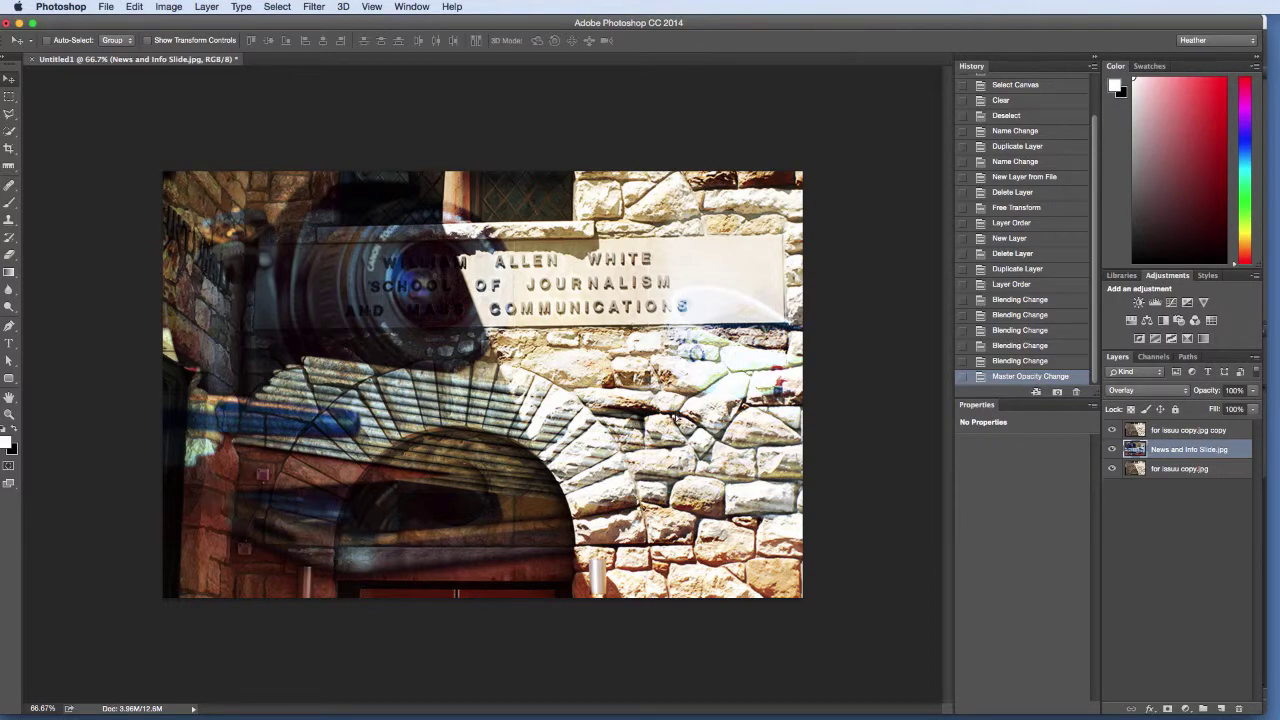
{"action": "left_click_drag", "start_coordinate": [681, 418], "coordinate": [682, 540]}
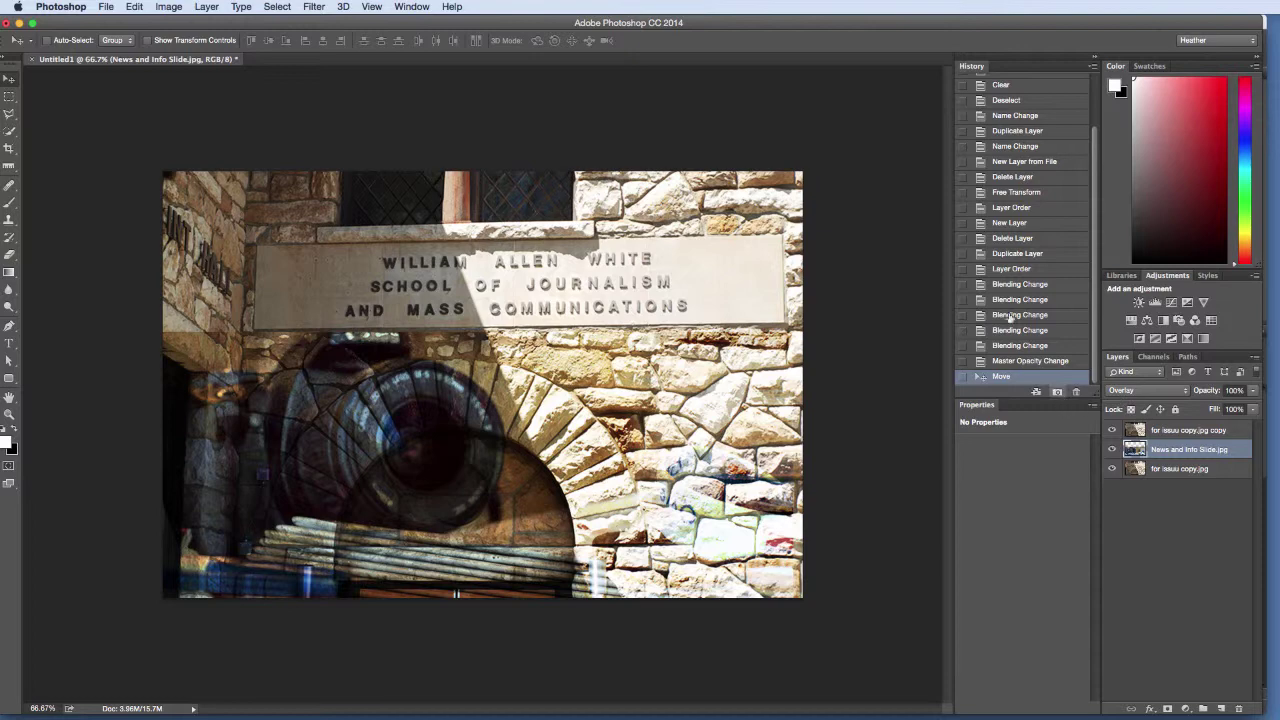
- Start saving the composite under a chosen file format, trying JPEG before choosing TIFF with layers
{"action": "left_click", "coordinate": [102, 7]}
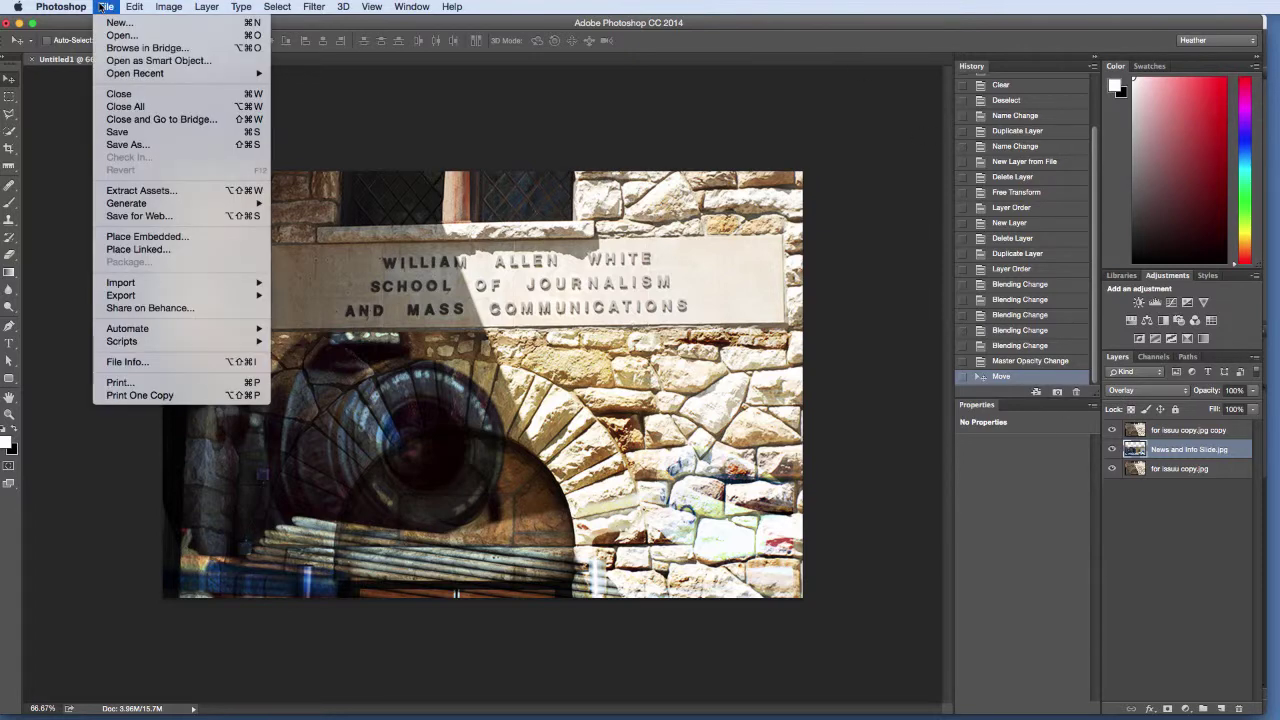
{"action": "left_click", "coordinate": [145, 145]}
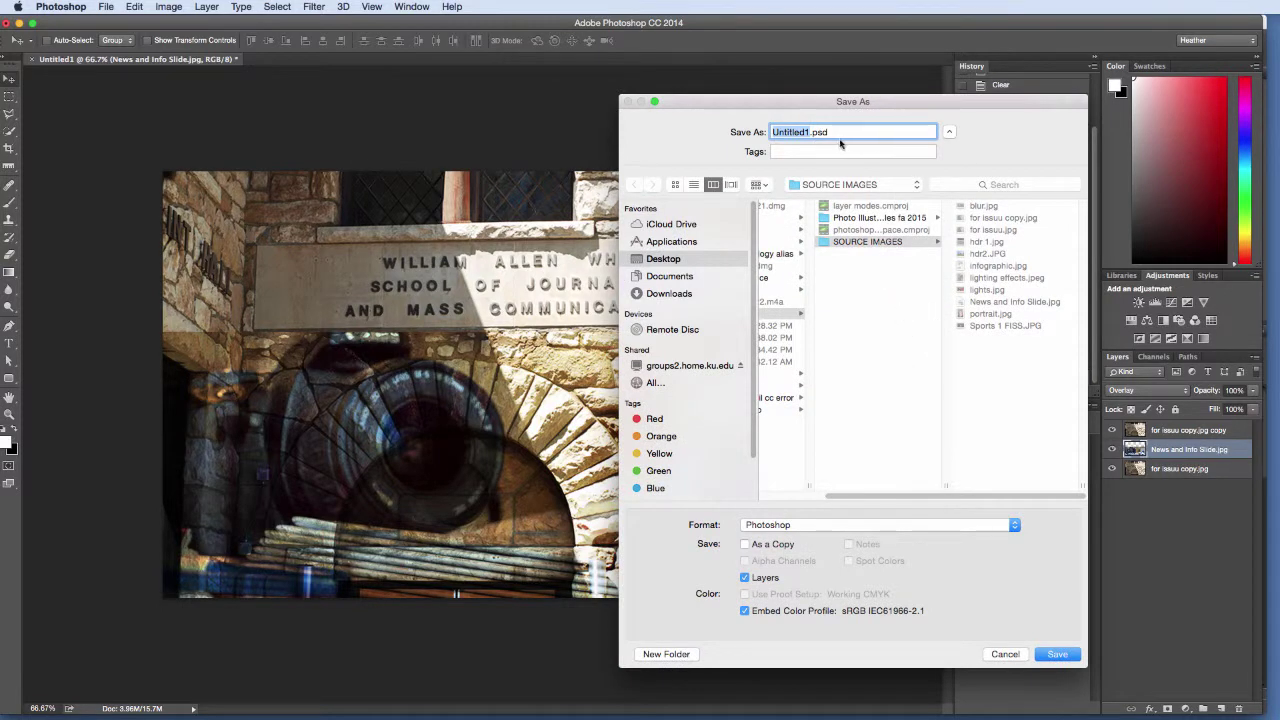
{"action": "left_click", "coordinate": [978, 528]}
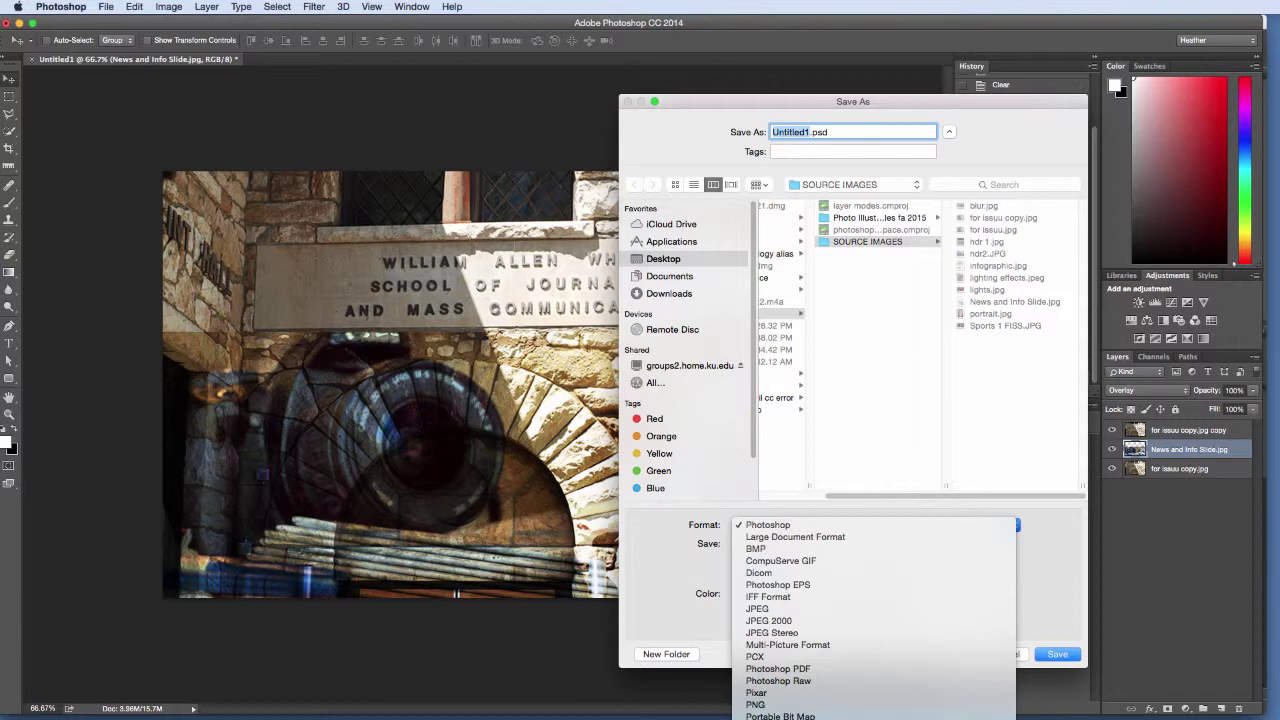
{"action": "left_click", "coordinate": [757, 608]}
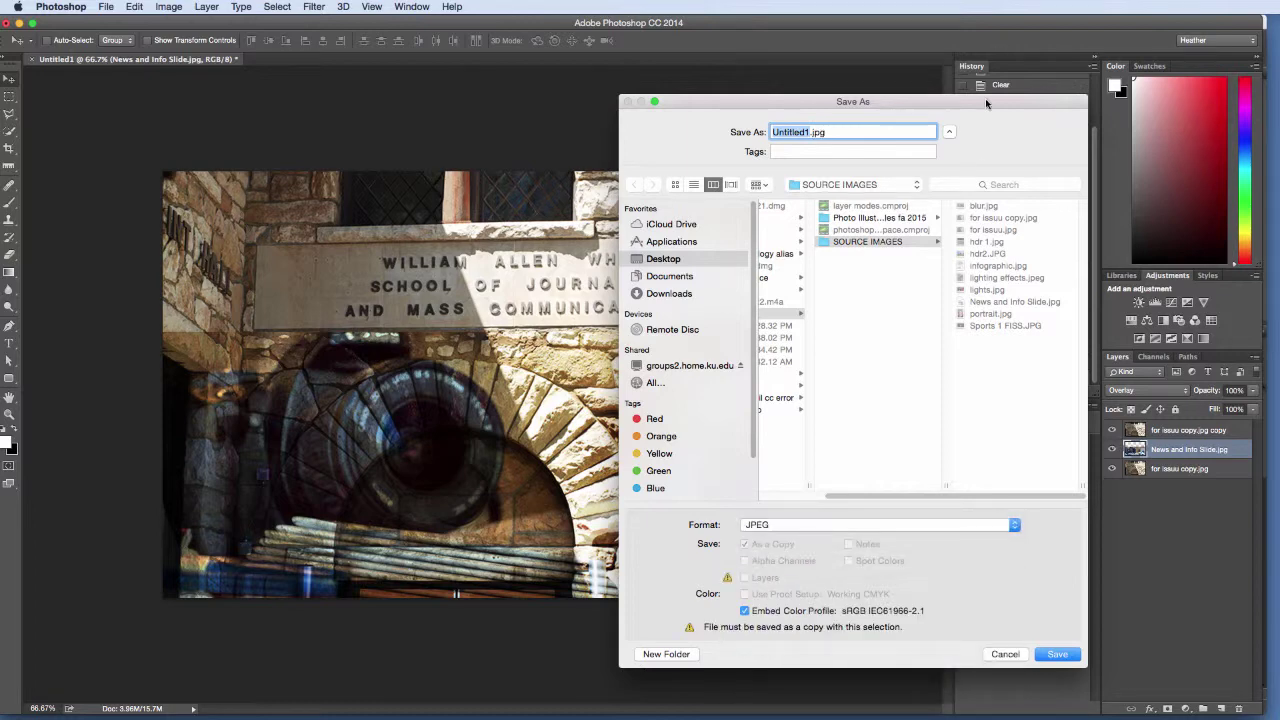
{"action": "left_click_drag", "start_coordinate": [985, 98], "coordinate": [865, 20]}
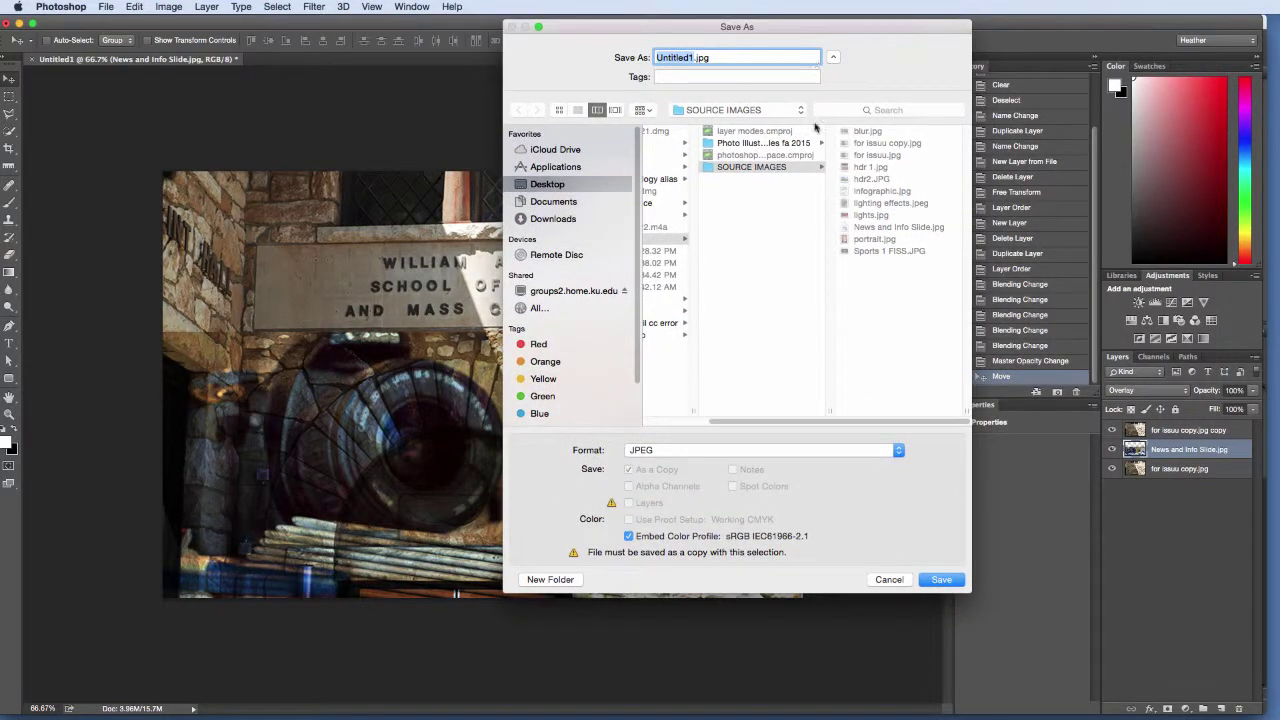
{"action": "left_click", "coordinate": [748, 450]}
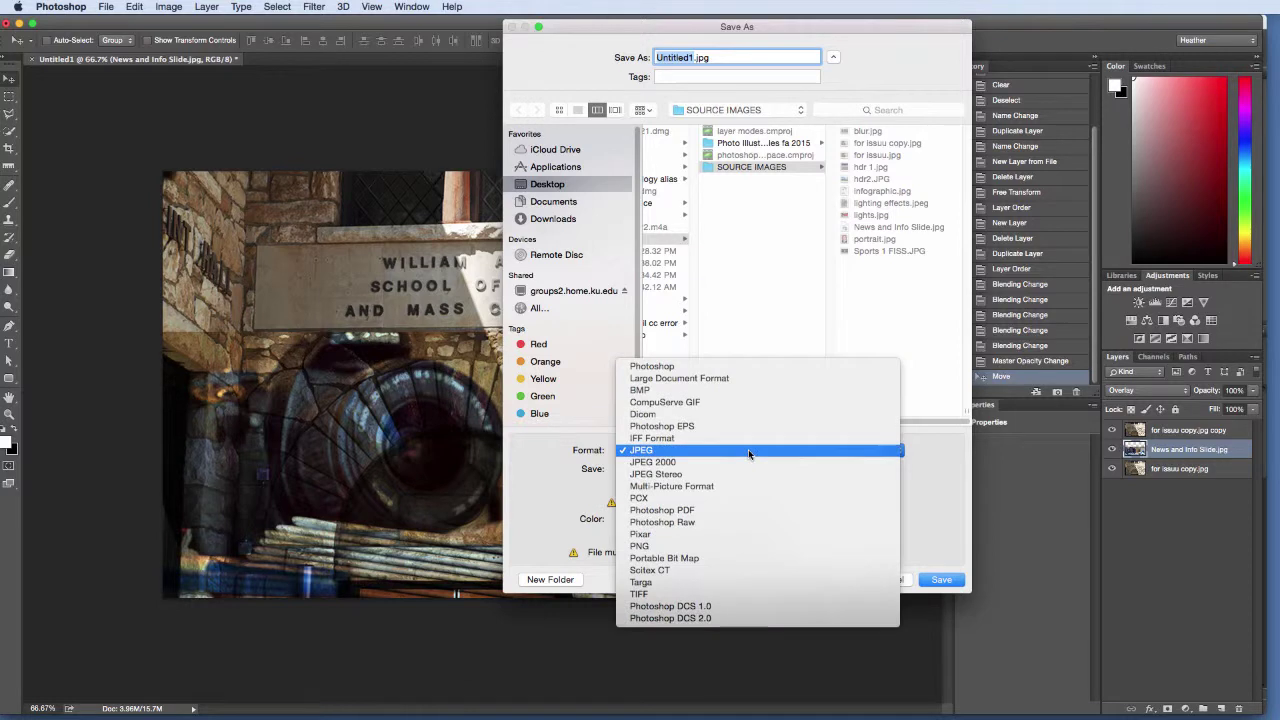
{"action": "left_click", "coordinate": [733, 596]}
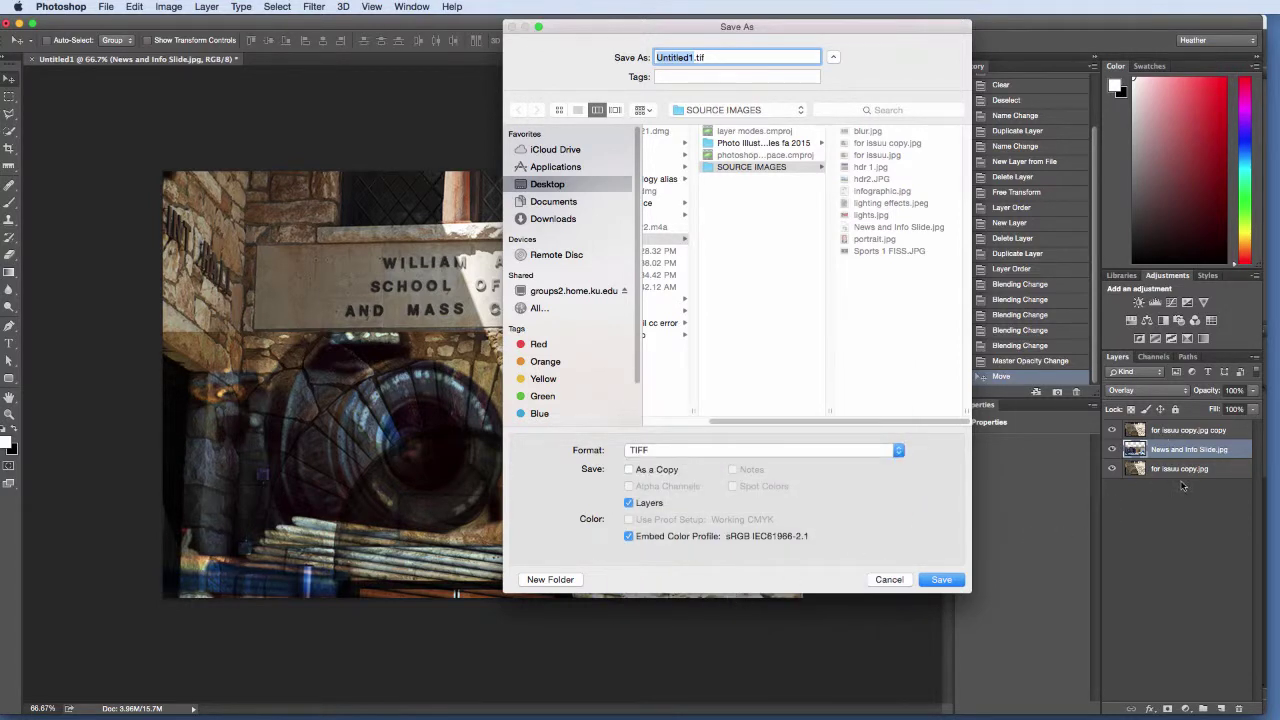